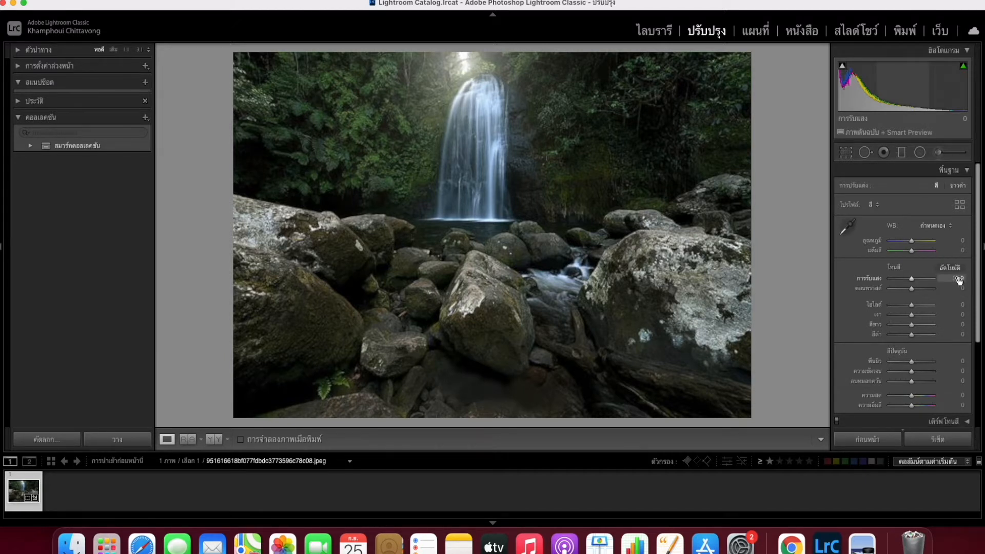
Step: Set Exposure to +0.47 and bring Highlights down to about -49 in the Basic panel
left_click_drag(961, 280, 967, 280)
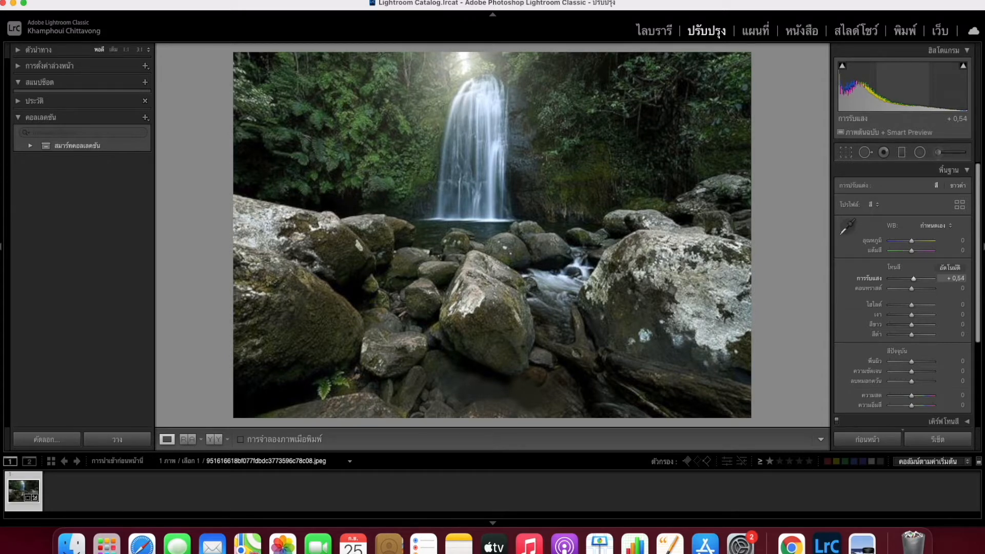
left_click_drag(967, 280, 959, 280)
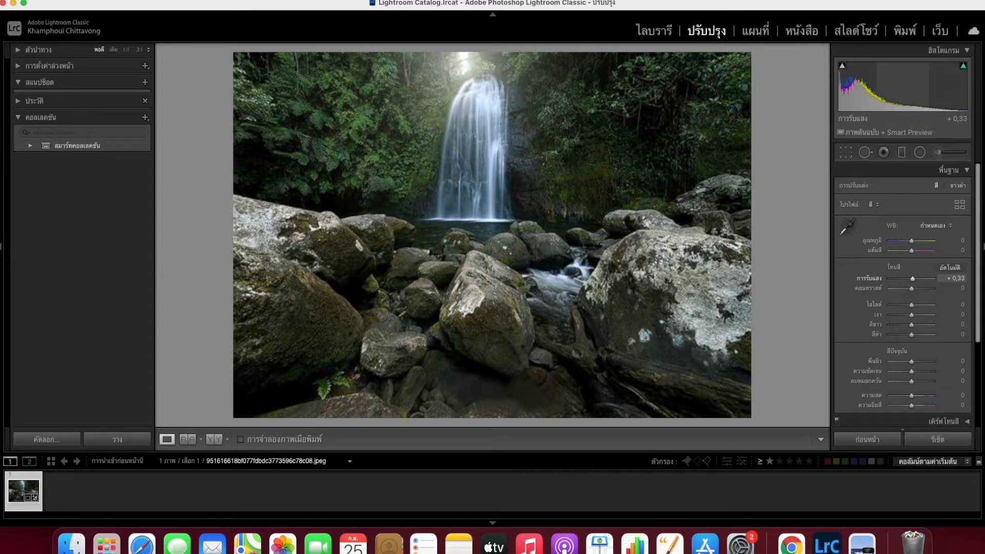
left_click_drag(960, 280, 965, 280)
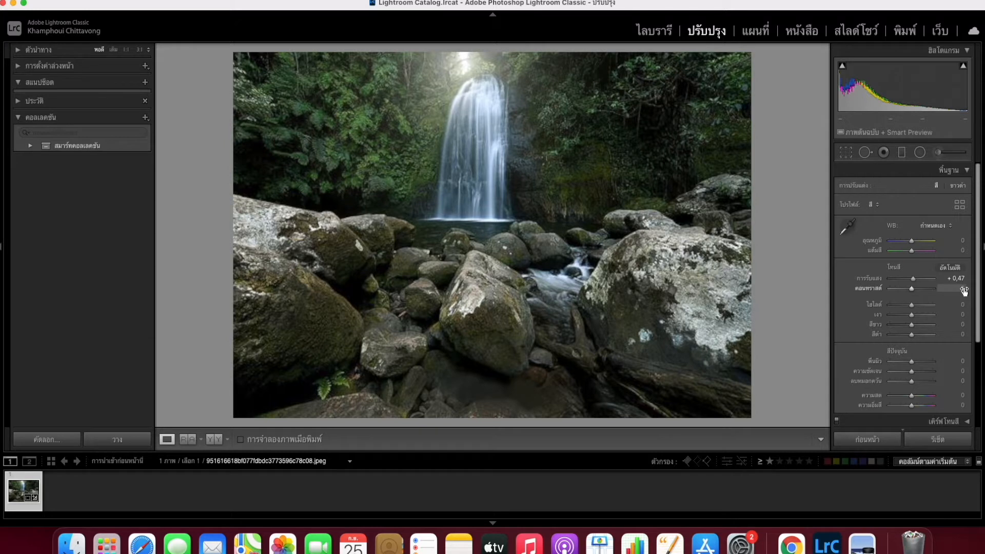
left_click_drag(962, 304, 871, 305)
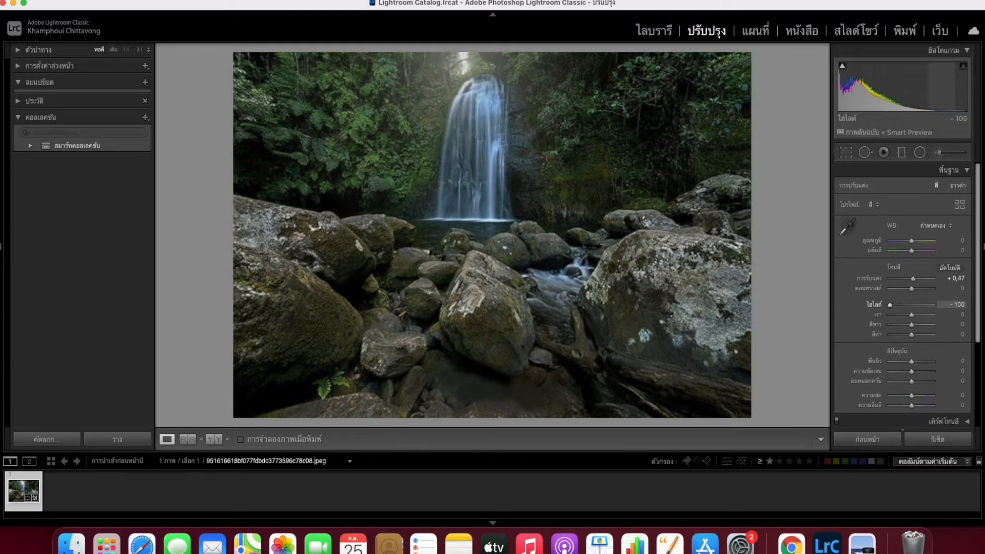
left_click_drag(871, 305, 898, 305)
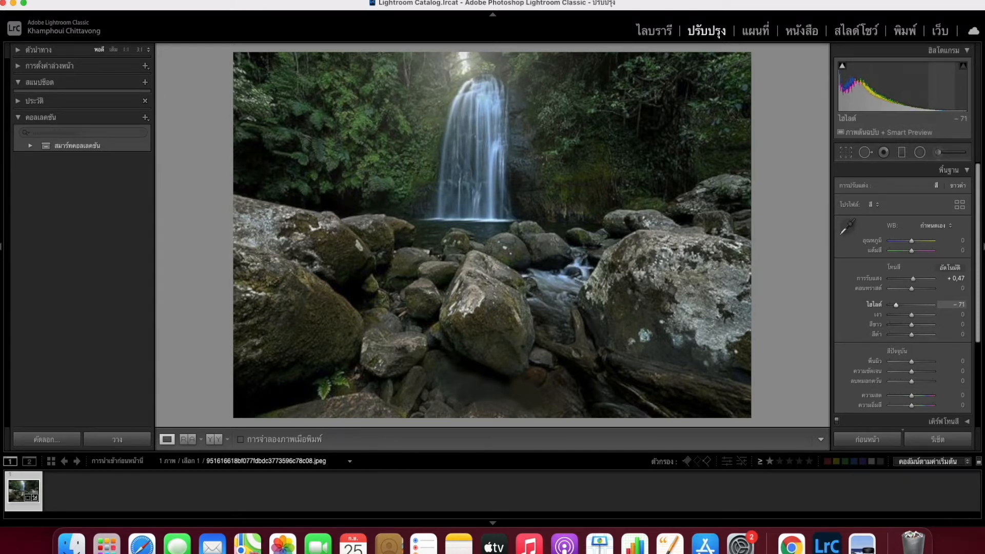
left_click_drag(899, 305, 914, 305)
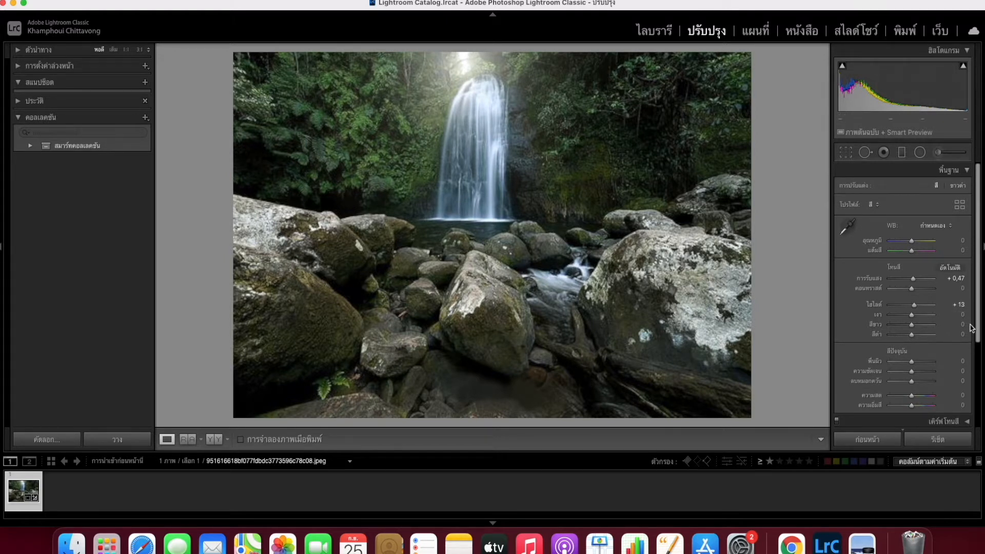
Step: Set Highlights to -34, lift Shadows to +37 and raise Whites to +17
mouse_move(958, 305)
left_mouse_down()
mouse_move(901, 305)
mouse_move(950, 305)
left_mouse_up()
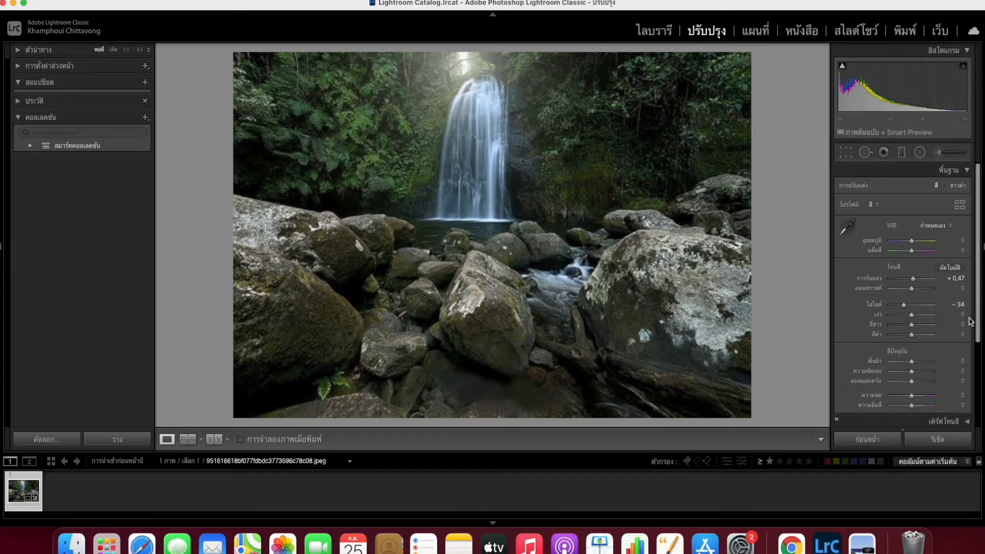
mouse_move(962, 316)
left_mouse_down()
mouse_move(983, 315)
mouse_move(952, 315)
left_mouse_up()
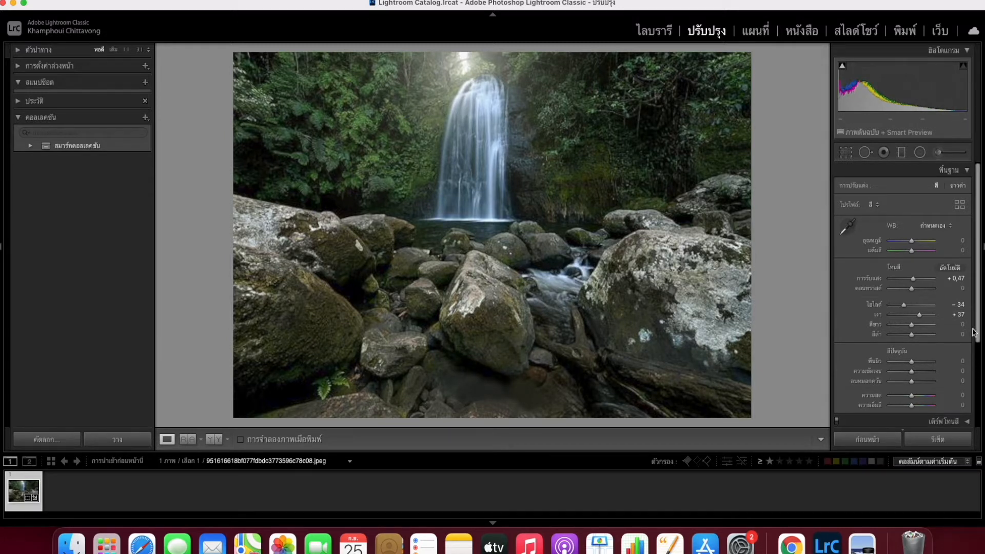
left_click_drag(965, 327, 983, 327)
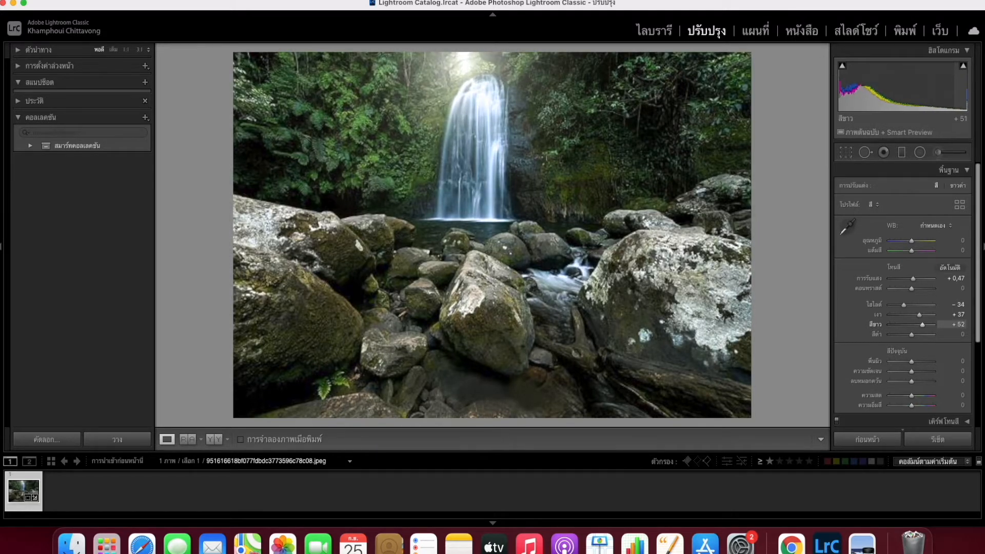
left_click_drag(922, 325, 917, 325)
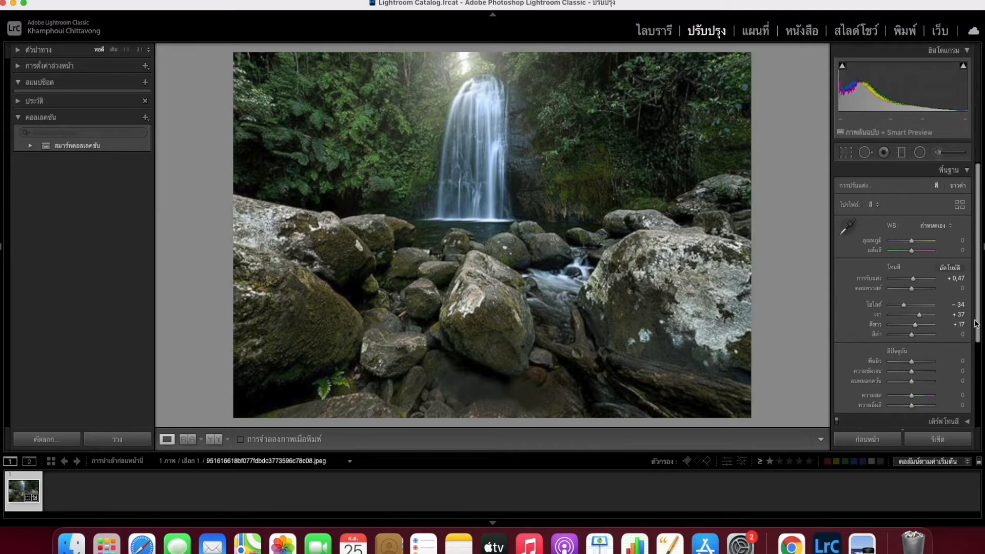
left_click_drag(978, 323, 982, 366)
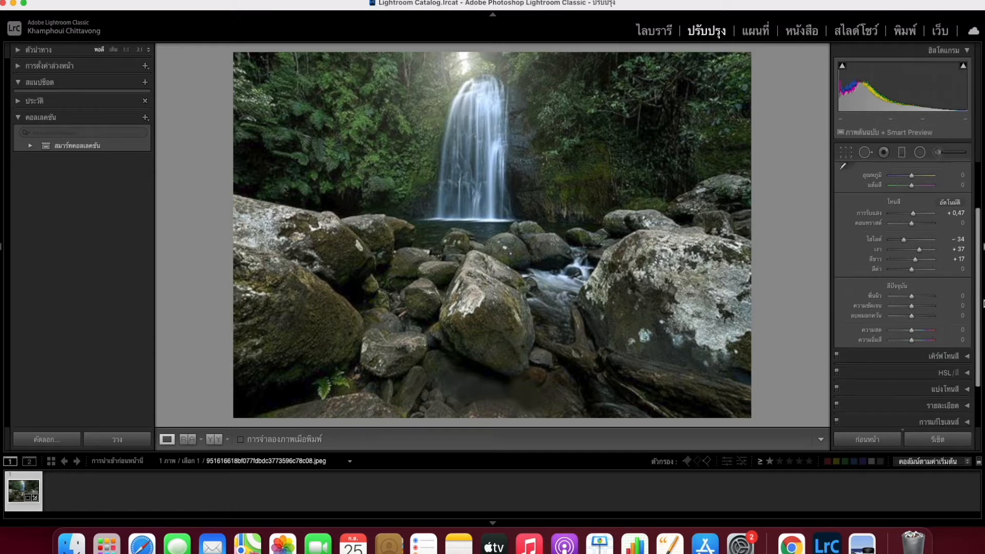
Step: Set Presence Texture to +5 and Clarity to +21 for crisper rock detail
left_click_drag(961, 297, 956, 296)
left_click_drag(962, 306, 971, 307)
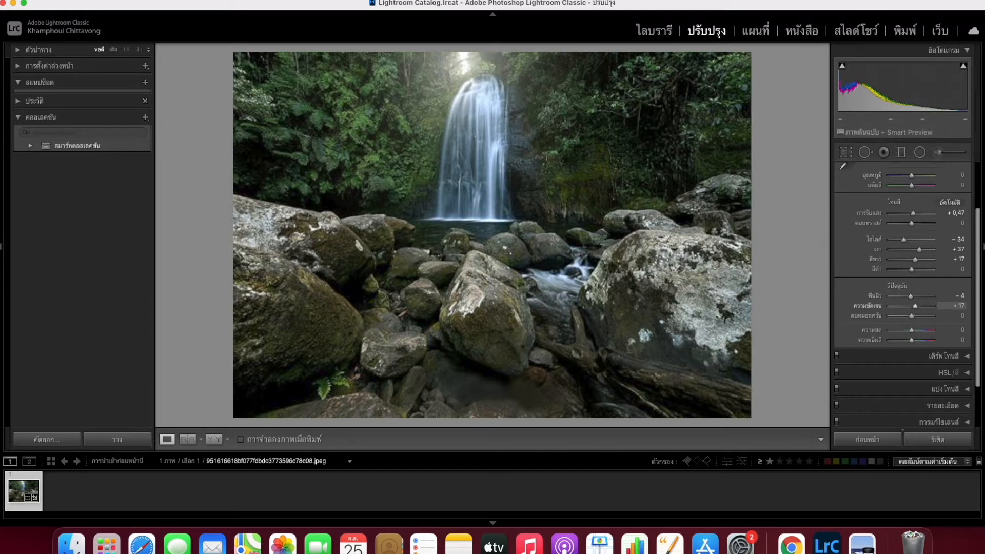
left_click_drag(962, 297, 966, 296)
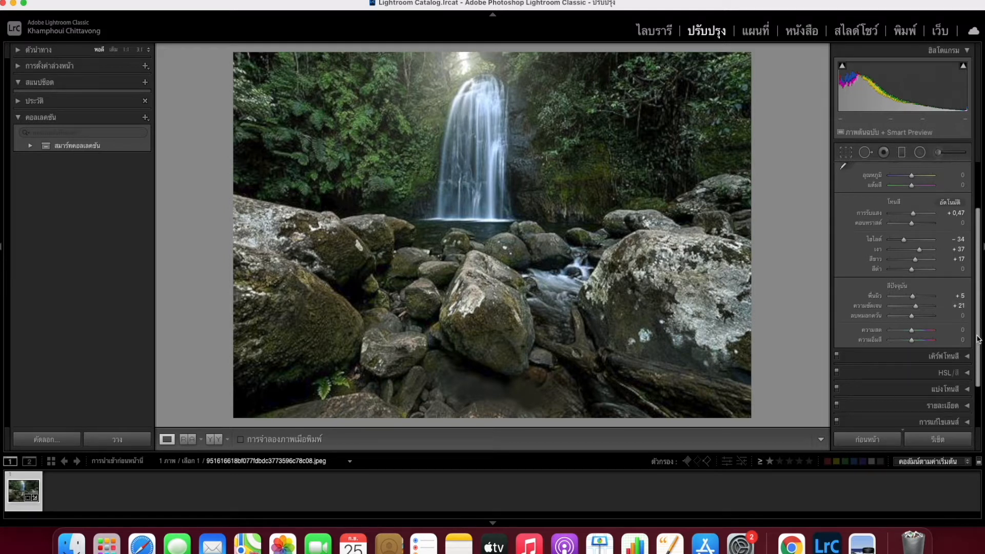
scroll(974, 336, "down", 3)
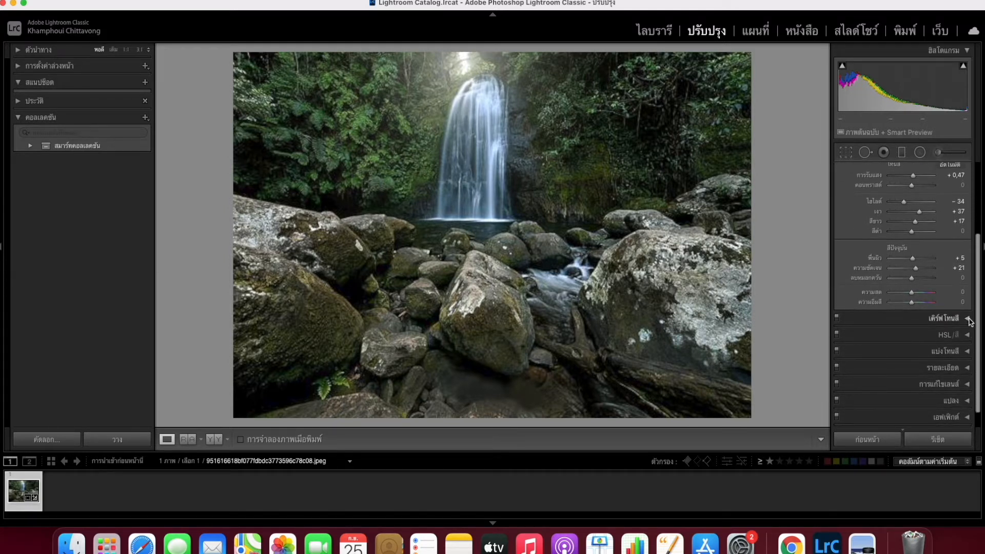
Step: Pull in the tone curve's white point, add three midtone points, and lift the 181 point to 186
left_click(967, 320)
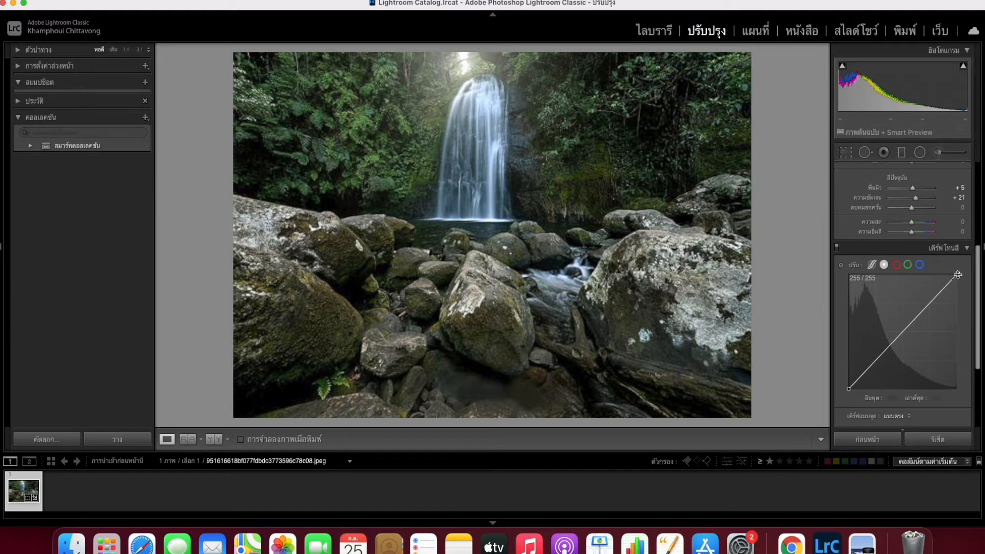
left_click_drag(957, 276, 950, 275)
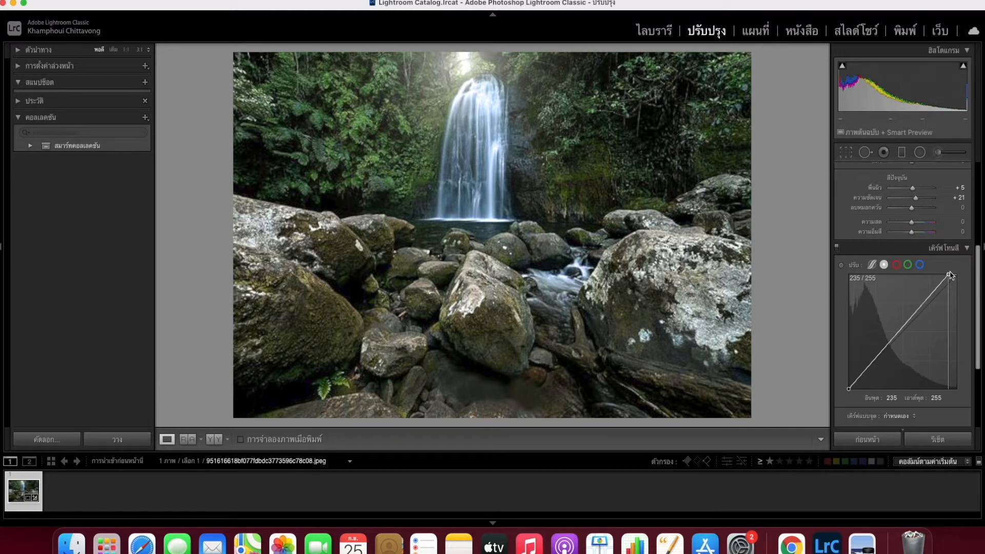
left_click_drag(951, 276, 952, 275)
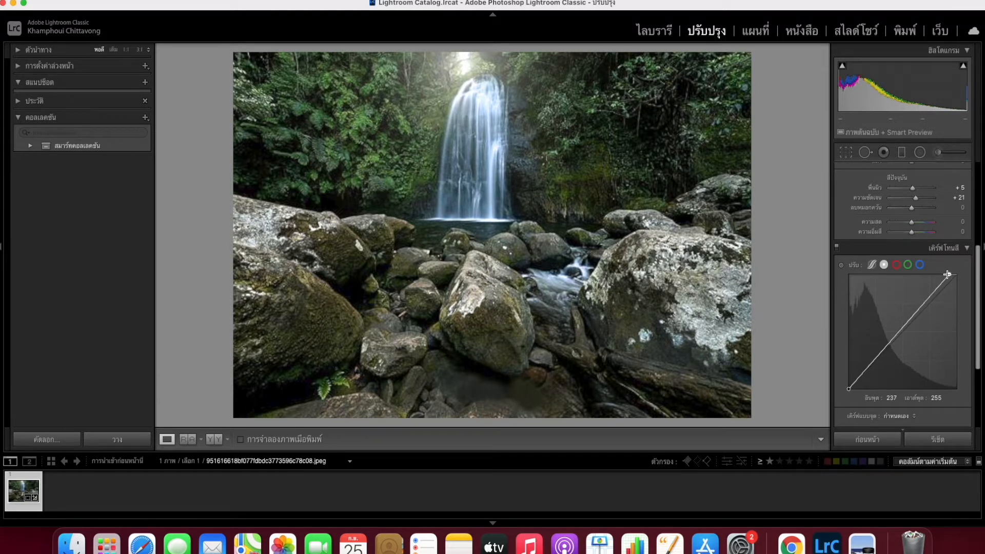
left_click(924, 305)
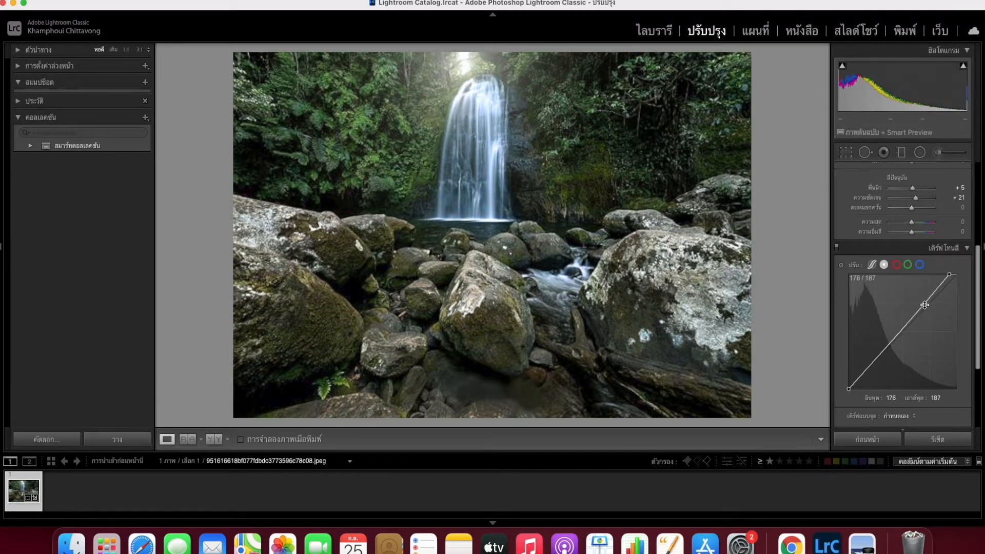
left_click(901, 333)
left_click(880, 356)
left_click_drag(923, 305, 927, 308)
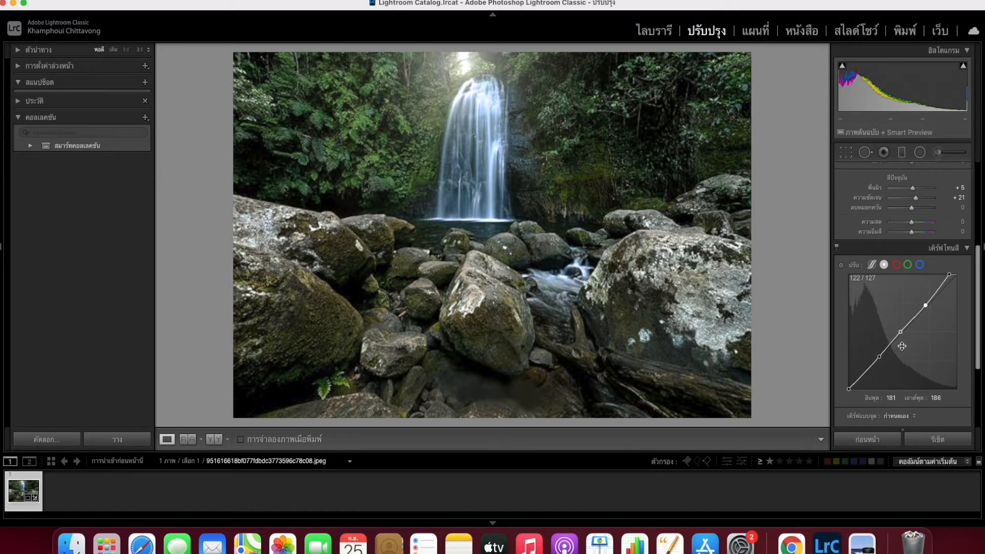
left_click_drag(980, 279, 981, 335)
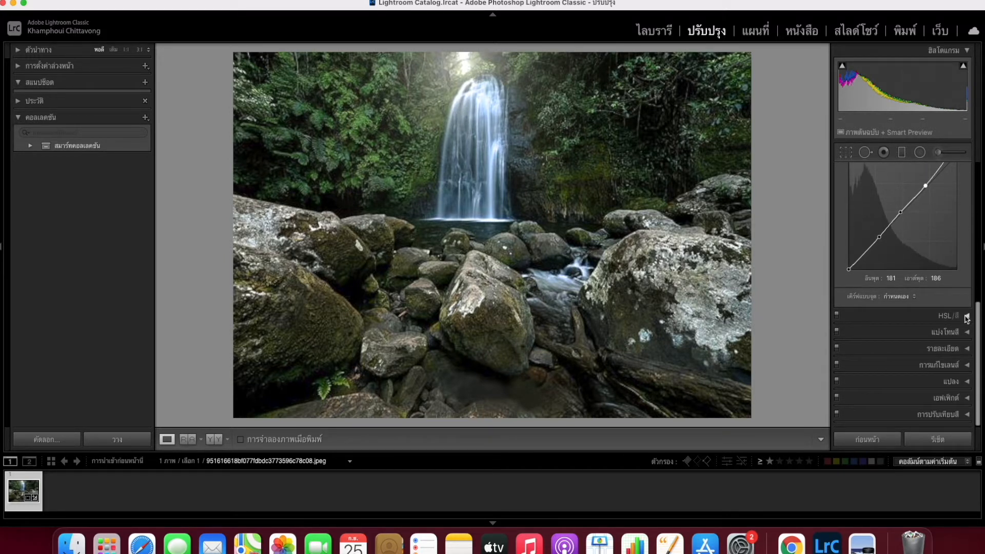
Step: In HSL Hue, settle Green at +32 and push Aqua up to about +48
left_click(967, 317)
left_click(968, 318)
left_click(968, 318)
scroll(850, 189, "down", 4)
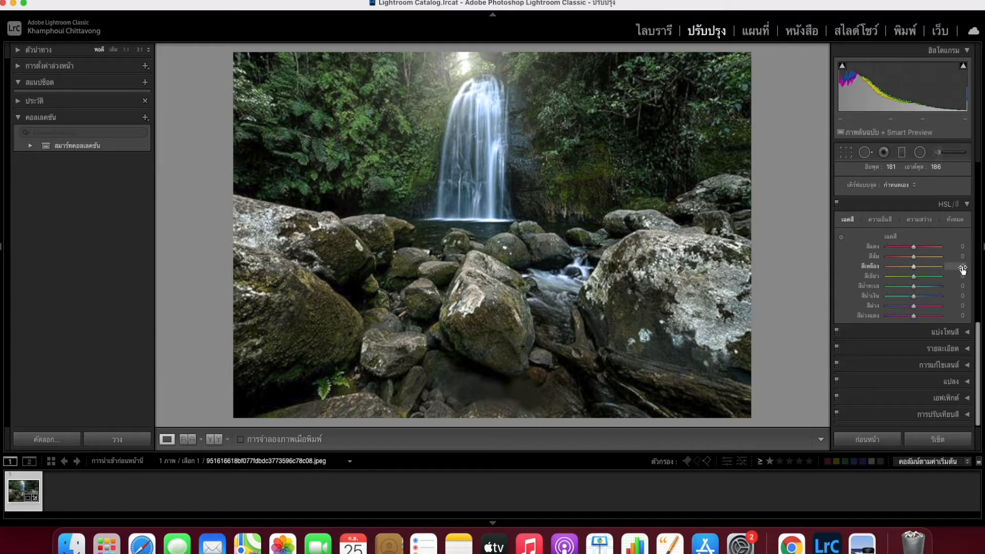
left_click_drag(963, 276, 968, 276)
left_click_drag(968, 276, 968, 276)
mouse_move(922, 277)
left_mouse_down()
mouse_move(914, 276)
mouse_move(922, 277)
left_mouse_up()
left_click_drag(919, 276, 923, 276)
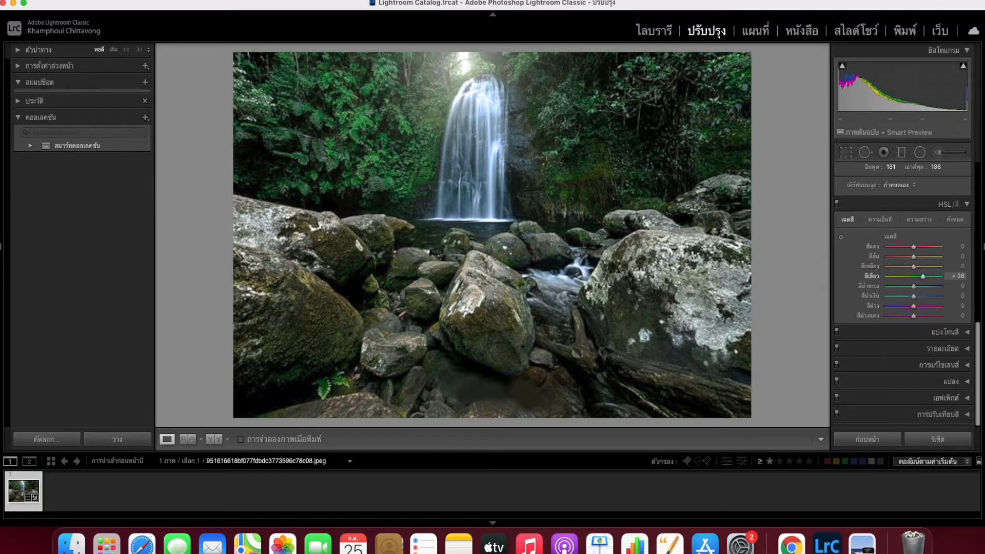
left_click_drag(958, 276, 956, 276)
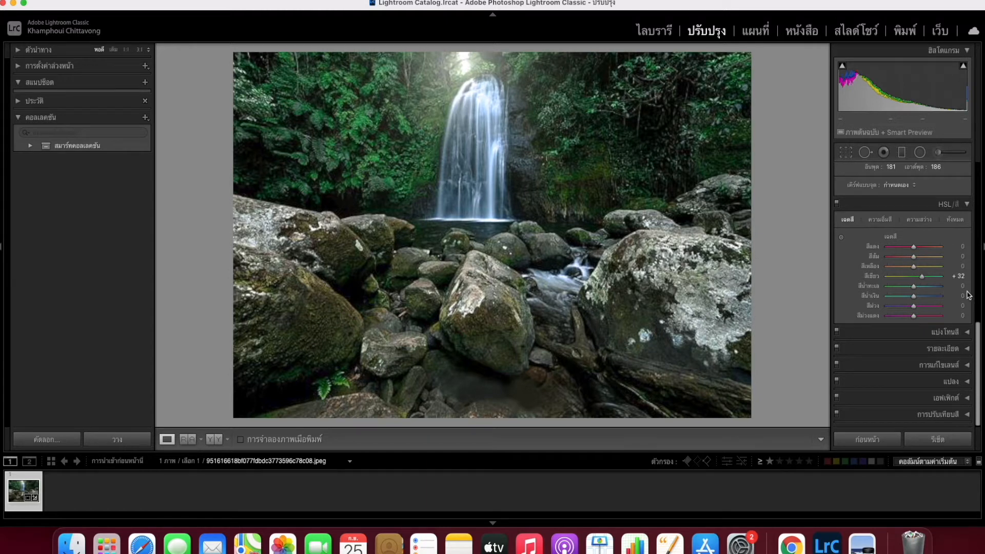
left_click_drag(963, 288, 984, 288)
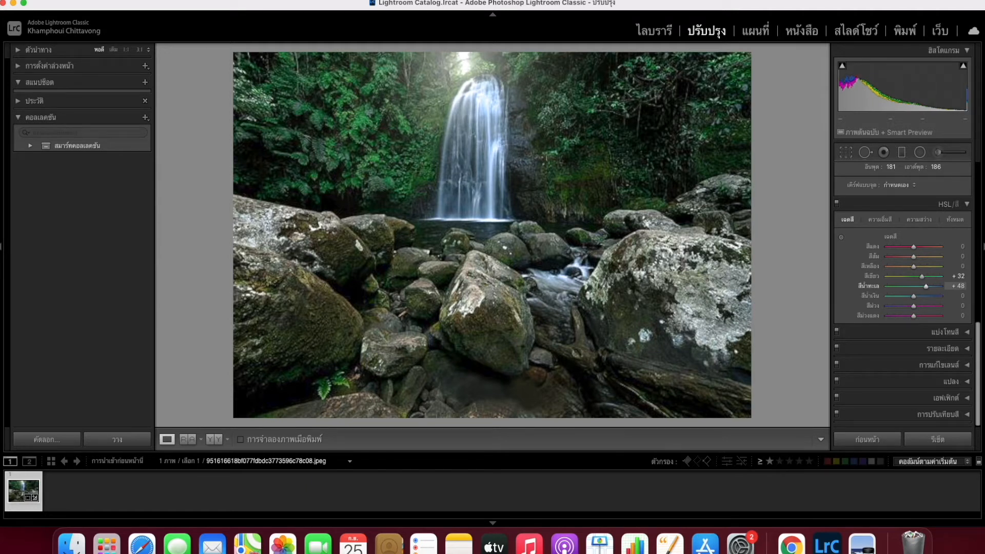
Step: Pull the Aqua hue down to -30 and set the Blue hue to -11
left_click_drag(984, 288, 970, 288)
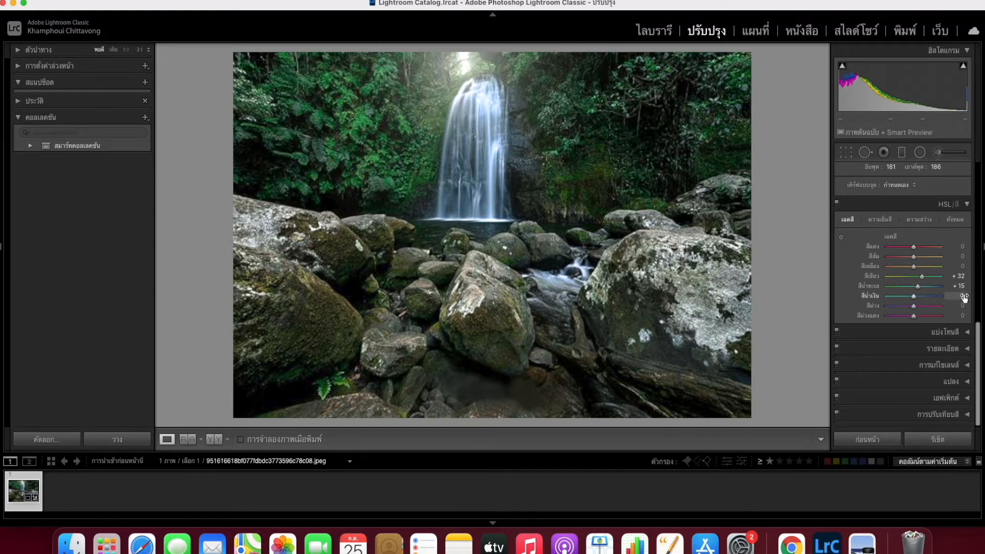
mouse_move(965, 297)
left_mouse_down()
mouse_move(984, 297)
mouse_move(960, 298)
left_mouse_up()
mouse_move(909, 297)
left_mouse_down()
mouse_move(896, 296)
mouse_move(906, 296)
left_mouse_up()
mouse_move(911, 296)
left_mouse_down()
mouse_move(887, 297)
mouse_move(917, 297)
mouse_move(906, 297)
left_mouse_up()
mouse_move(907, 296)
left_mouse_down()
mouse_move(952, 289)
mouse_move(887, 287)
mouse_move(940, 285)
mouse_move(902, 285)
left_mouse_up()
Step: Trial teal and green Split Toning highlight tints, then leave them at hue 0, saturation 0
left_click(973, 334)
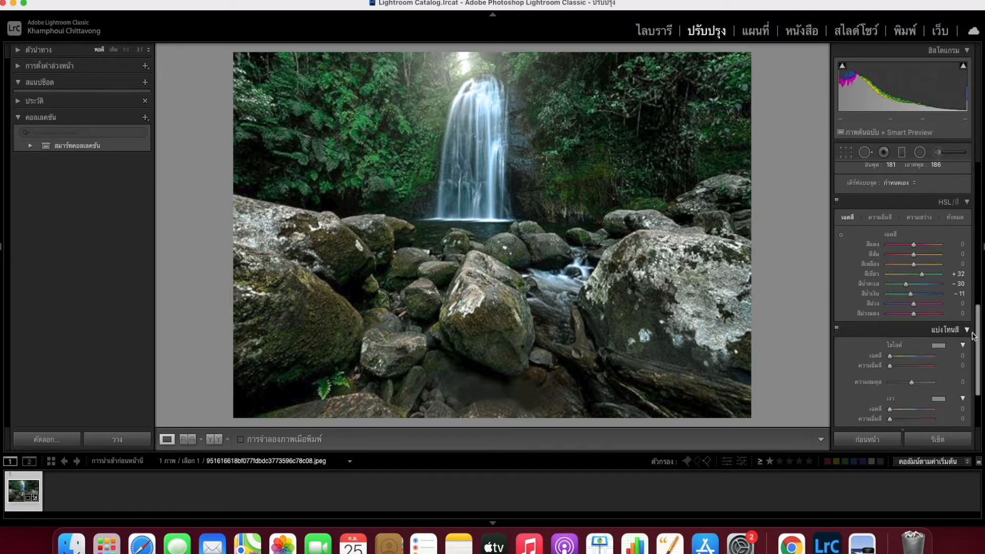
left_click_drag(978, 339, 980, 368)
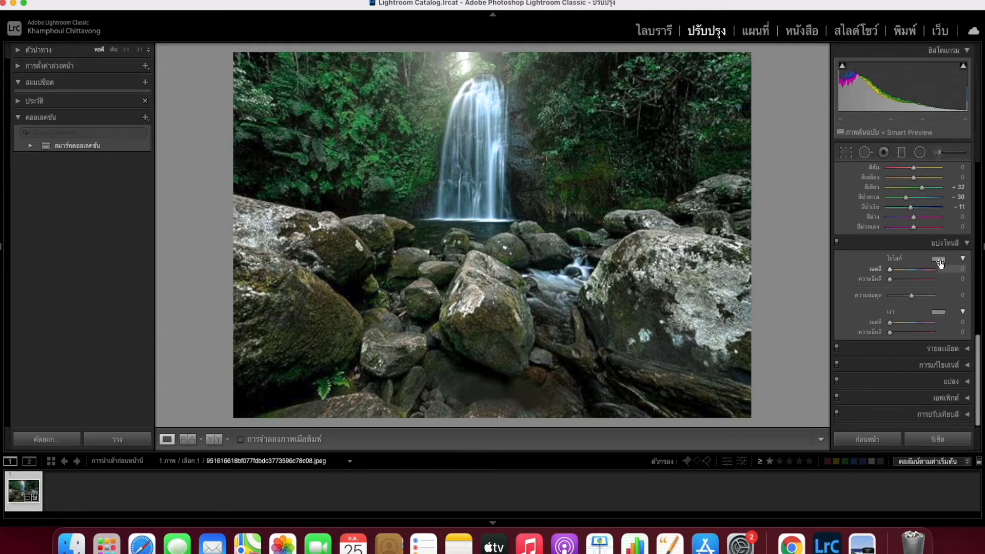
left_click(940, 260)
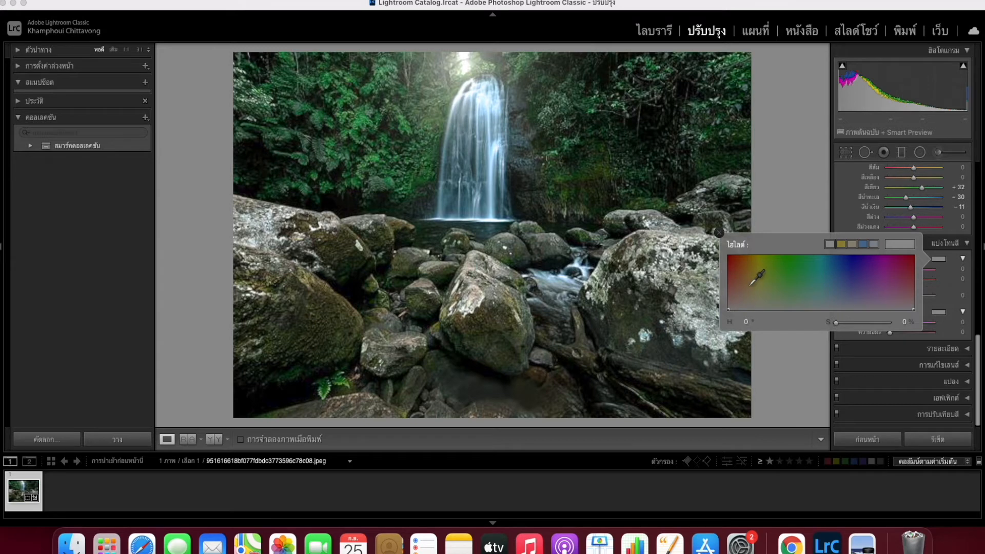
left_click(816, 263)
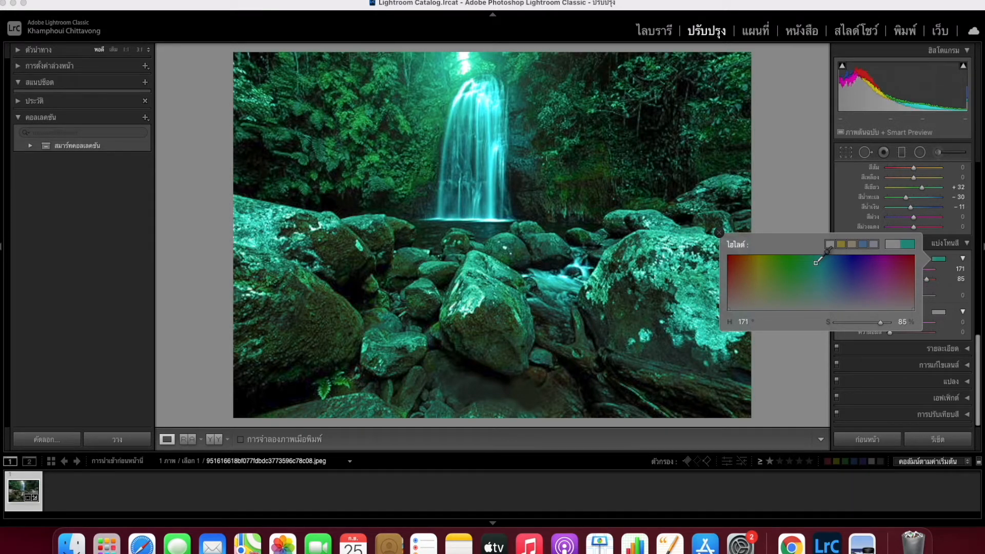
left_click_drag(816, 263, 727, 310)
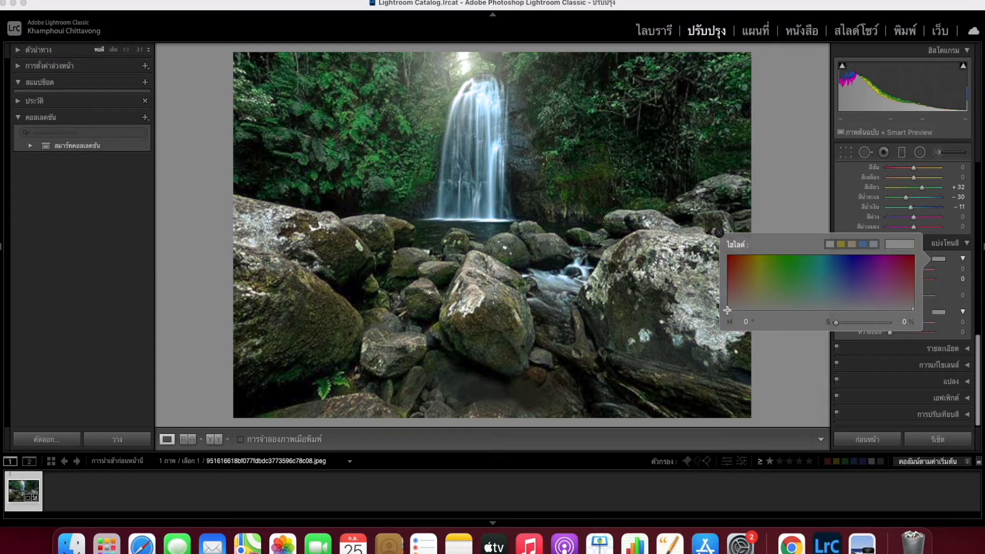
left_click(719, 233)
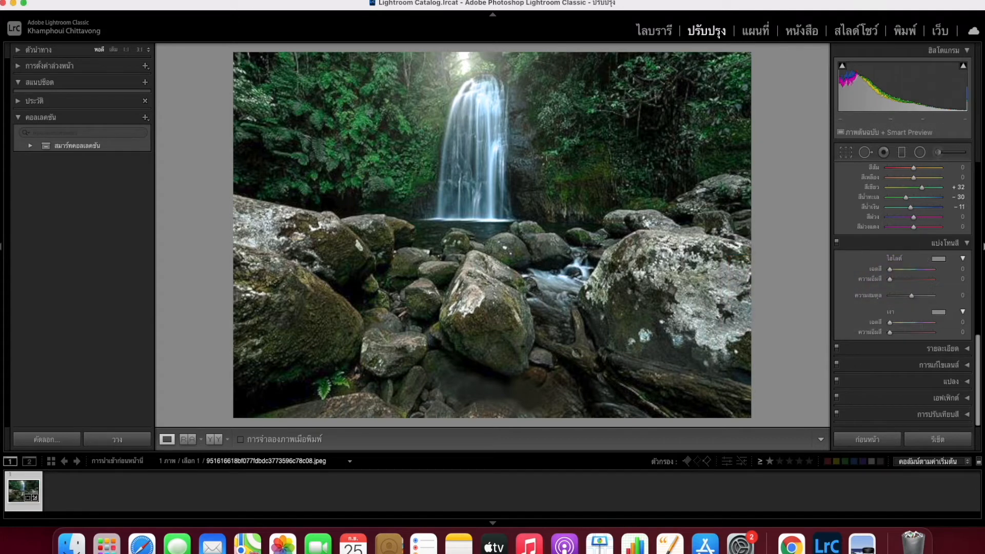
left_click(966, 349)
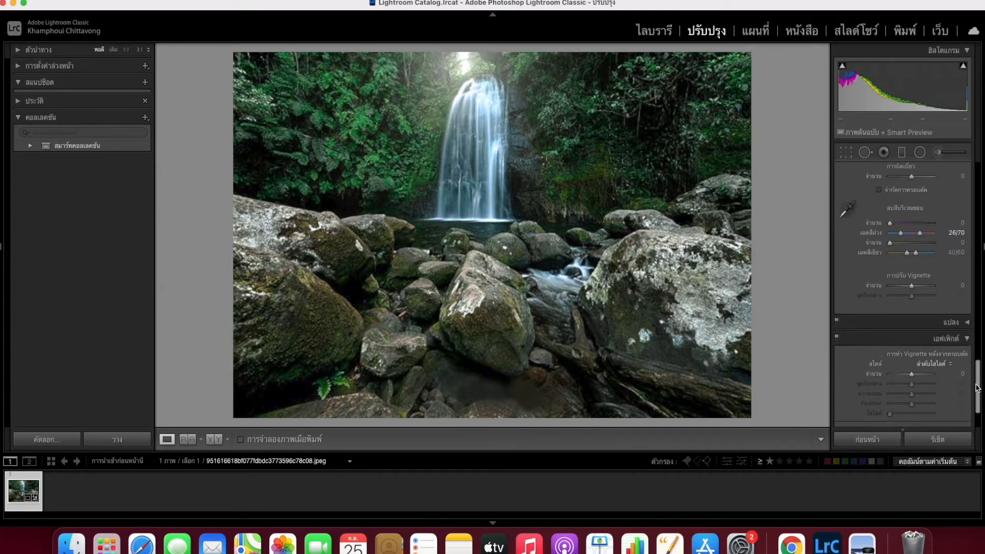
Step: Return to the HSL panel and show its Saturation controls
left_click_drag(977, 389, 977, 311)
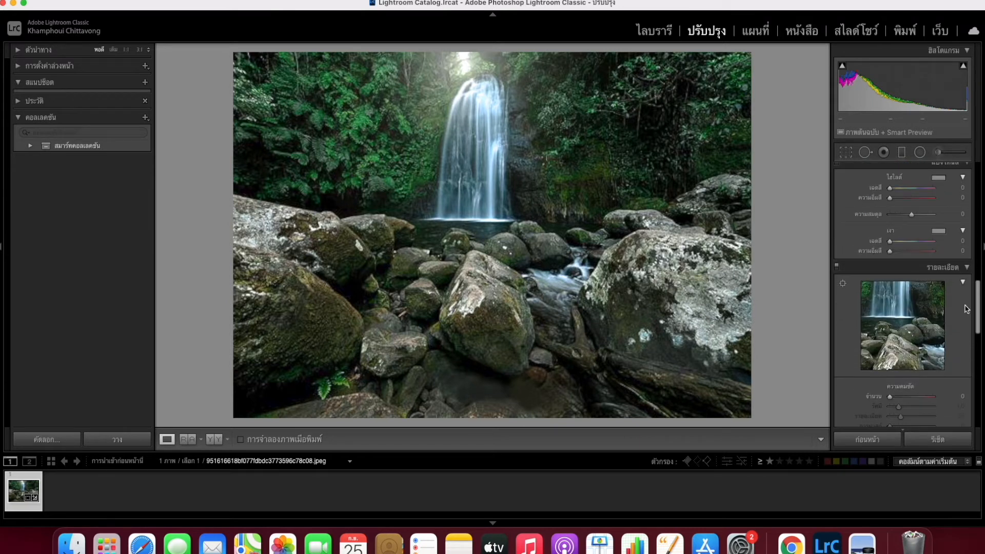
scroll(966, 308, "up", 5)
scroll(964, 283, "up", 3)
left_click(880, 239)
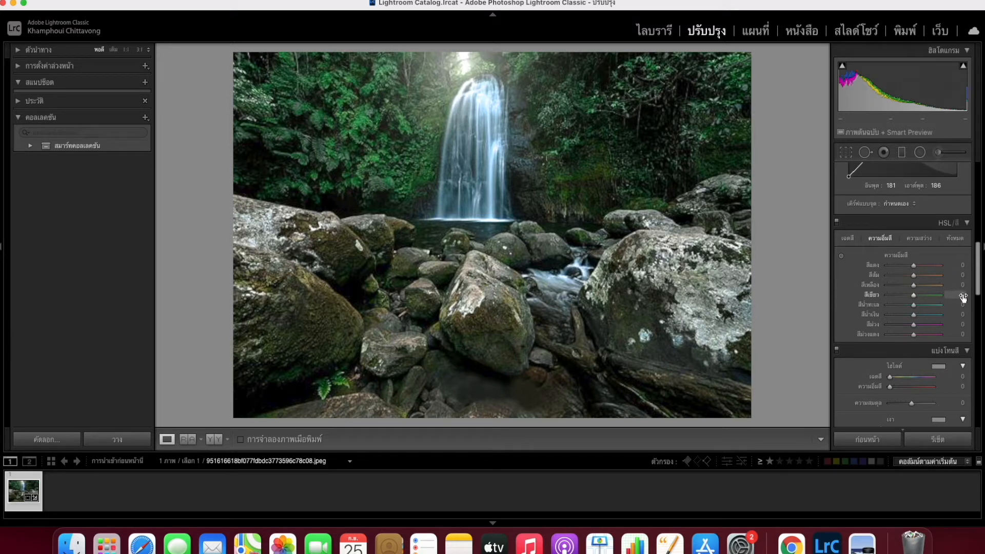
Step: Set HSL Saturation to Green +14, Aqua +24 and Blue +21
mouse_move(963, 299)
left_mouse_down()
mouse_move(942, 294)
mouse_move(954, 294)
left_mouse_up()
mouse_move(962, 304)
left_mouse_down()
mouse_move(983, 305)
mouse_move(903, 304)
mouse_move(983, 304)
mouse_move(946, 304)
left_mouse_up()
mouse_move(961, 314)
left_mouse_down()
mouse_move(936, 314)
mouse_move(973, 314)
left_mouse_up()
left_click_drag(923, 315, 919, 315)
scroll(978, 283, "down", 1)
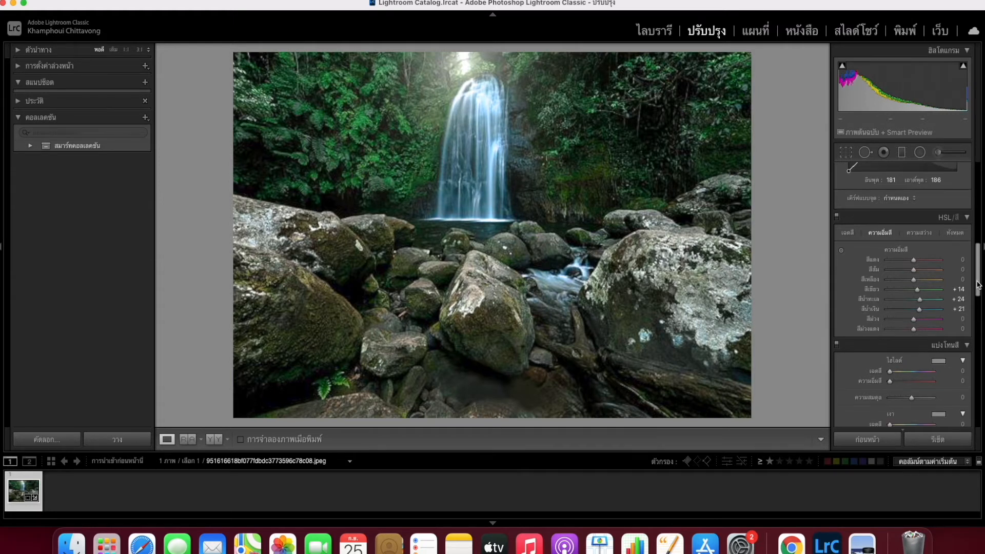
left_click(926, 232)
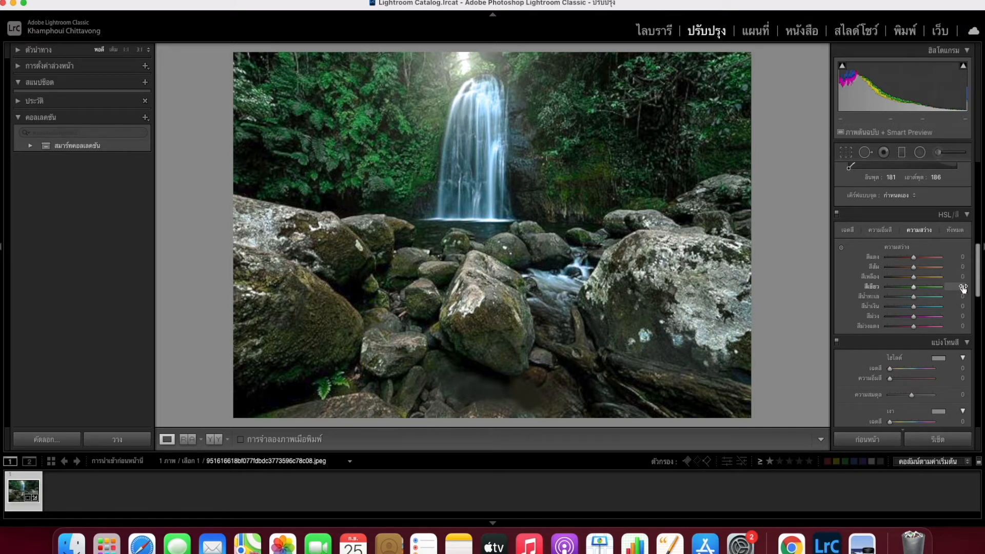
Step: Set HSL Luminance to Green +17, Aqua +39 and Blue +12
mouse_move(963, 289)
left_mouse_down()
mouse_move(971, 288)
mouse_move(949, 288)
mouse_move(978, 288)
mouse_move(960, 296)
left_mouse_up()
mouse_move(963, 306)
left_mouse_down()
mouse_move(951, 306)
mouse_move(977, 306)
mouse_move(959, 307)
left_mouse_up()
mouse_move(960, 306)
left_mouse_down()
mouse_move(949, 306)
mouse_move(967, 307)
left_mouse_up()
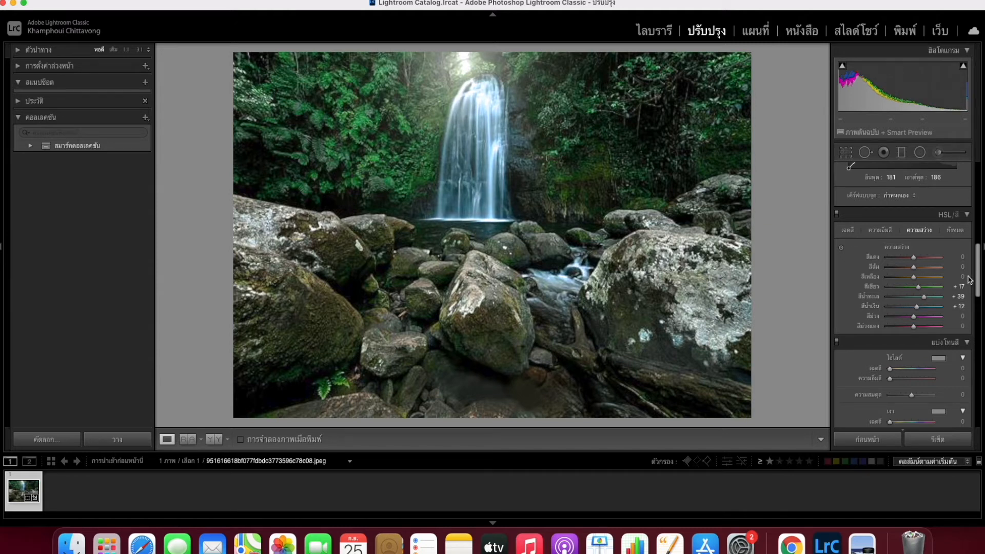
Step: Show all HSL adjustments together and compare the photo with the Tone Curve off and on
left_click(956, 231)
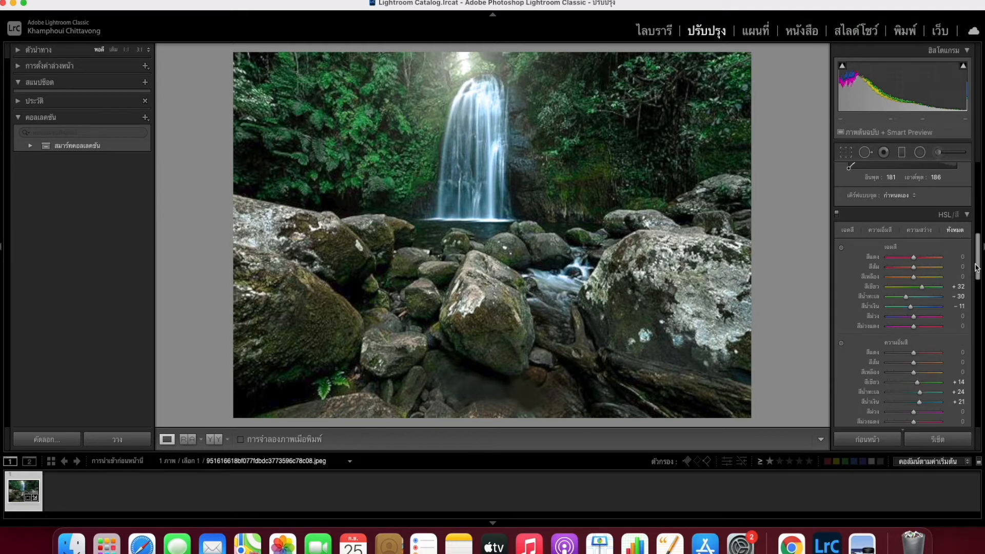
left_click_drag(980, 267, 973, 193)
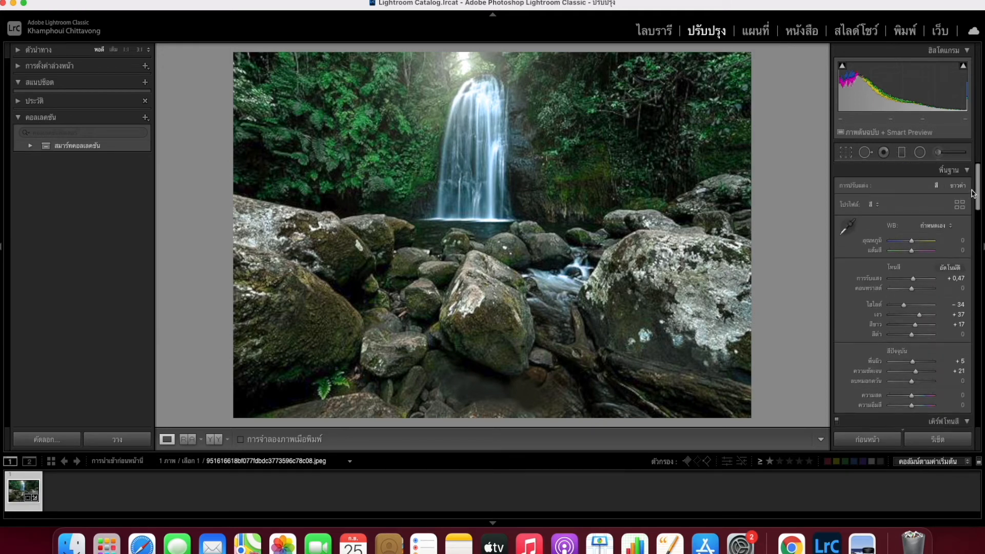
scroll(836, 267, "down", 6)
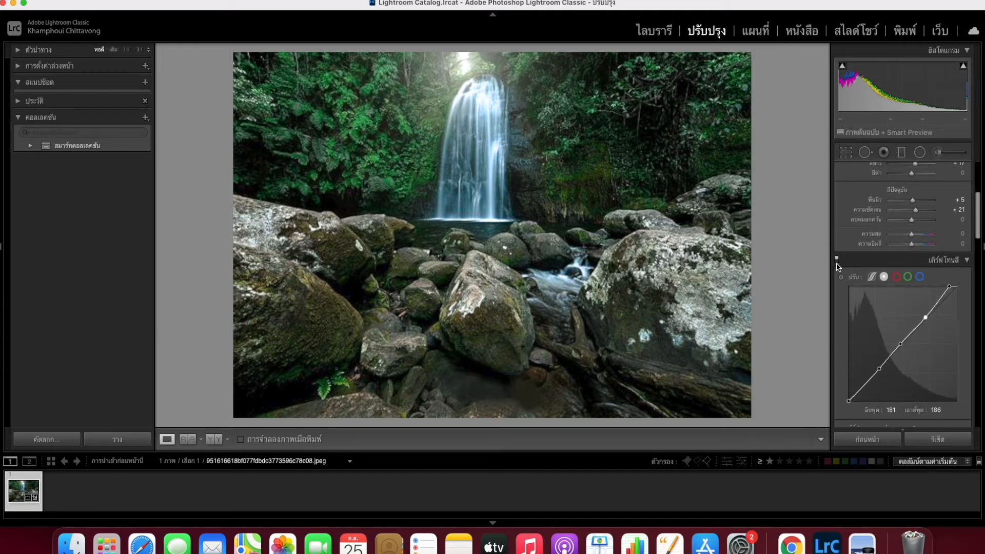
left_click(836, 260)
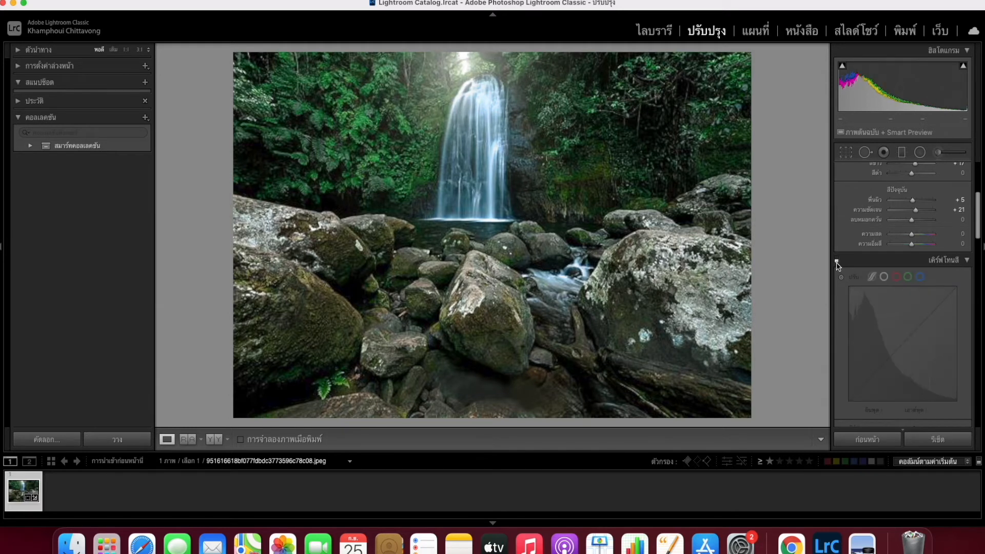
left_click(837, 260)
left_click(837, 260)
left_click(837, 261)
Step: Compare the photo with the HSL adjustments disabled, then leave them enabled
left_click_drag(978, 235, 976, 252)
scroll(938, 278, "down", 3)
left_click(836, 270)
left_click(837, 270)
left_click(837, 270)
left_click(837, 270)
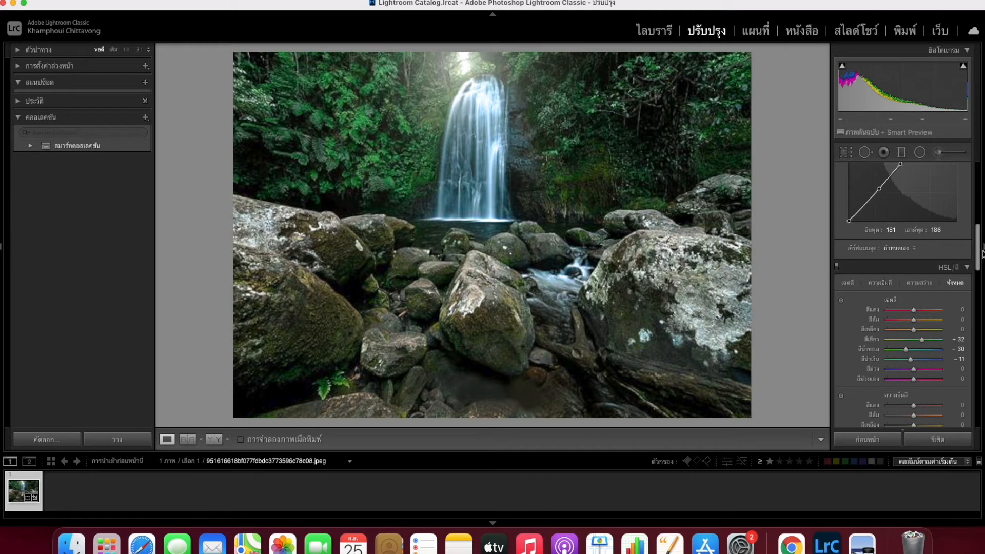
Step: Collapse the Split Toning and Lens Corrections panels
left_click_drag(979, 257, 978, 306)
left_click(837, 312)
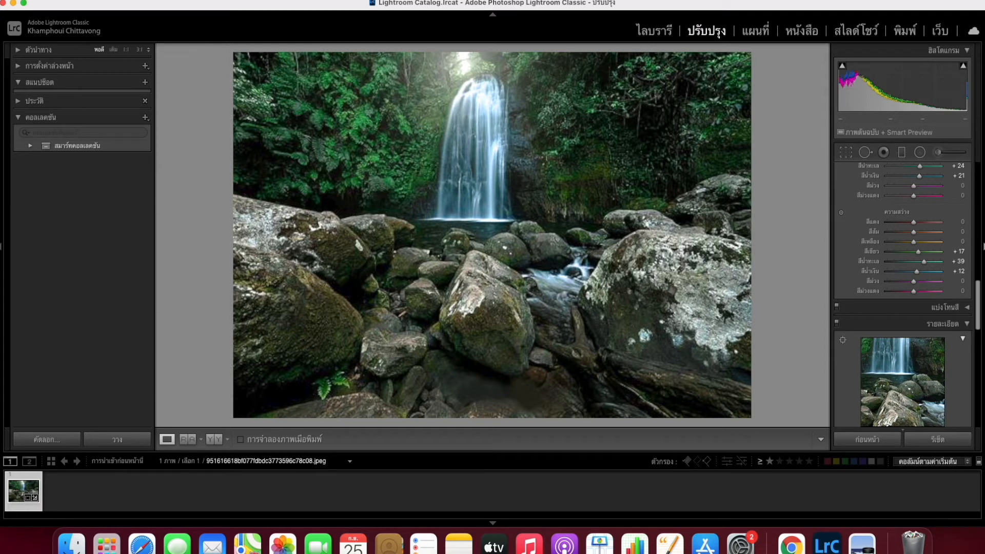
left_click_drag(978, 304, 981, 354)
left_click(944, 313)
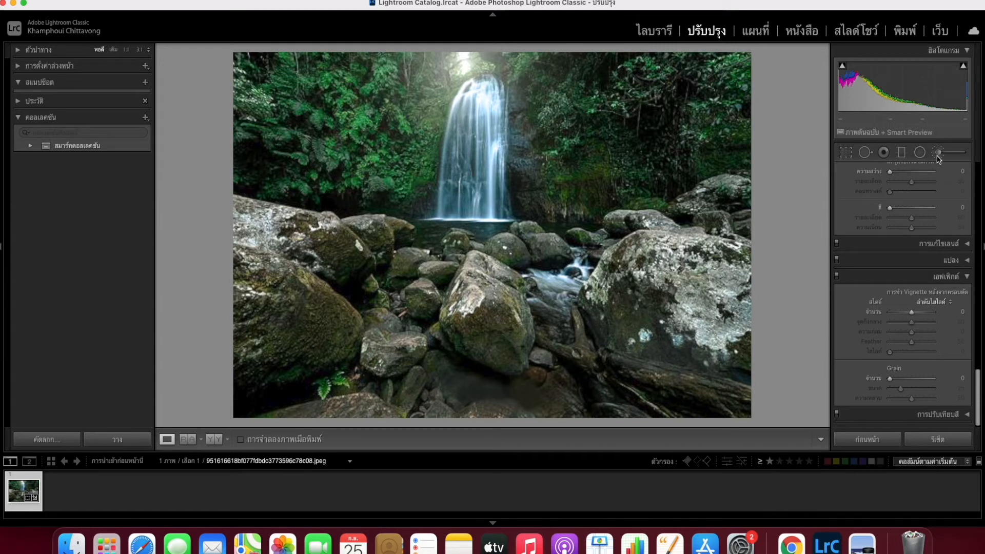
Step: Paint an Adjustment Brush mask over the left rock
left_click(937, 154)
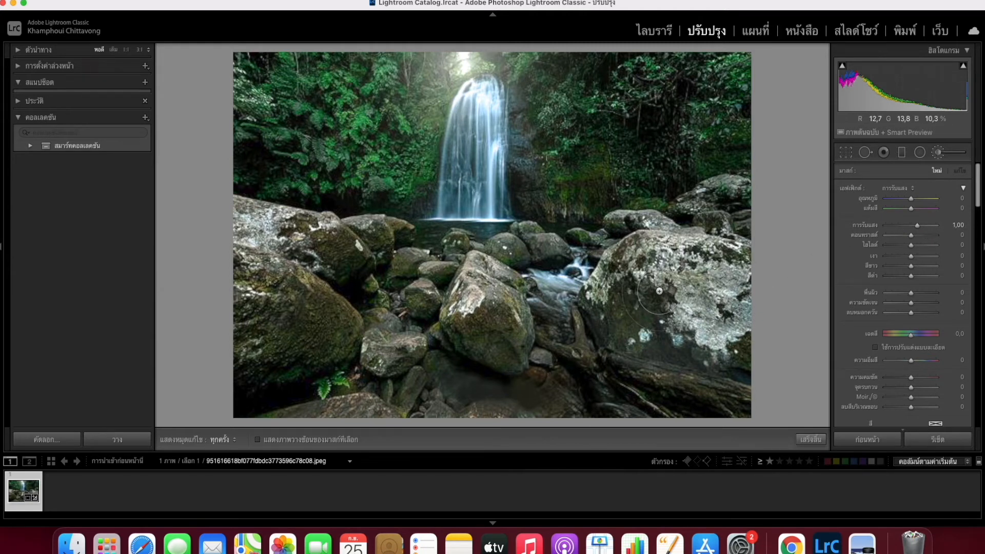
key("h")
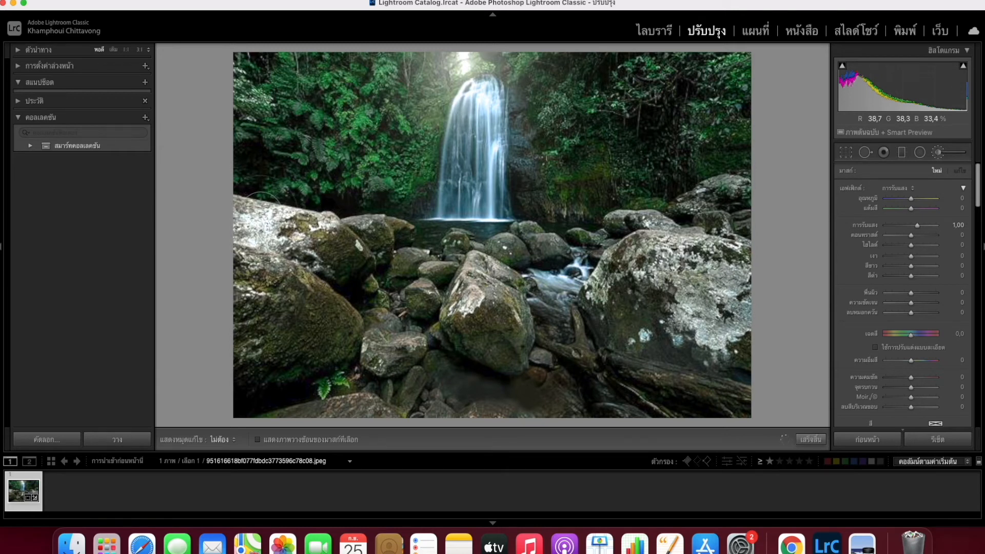
mouse_move(295, 279)
left_mouse_down()
mouse_move(276, 290)
mouse_move(248, 266)
left_mouse_up()
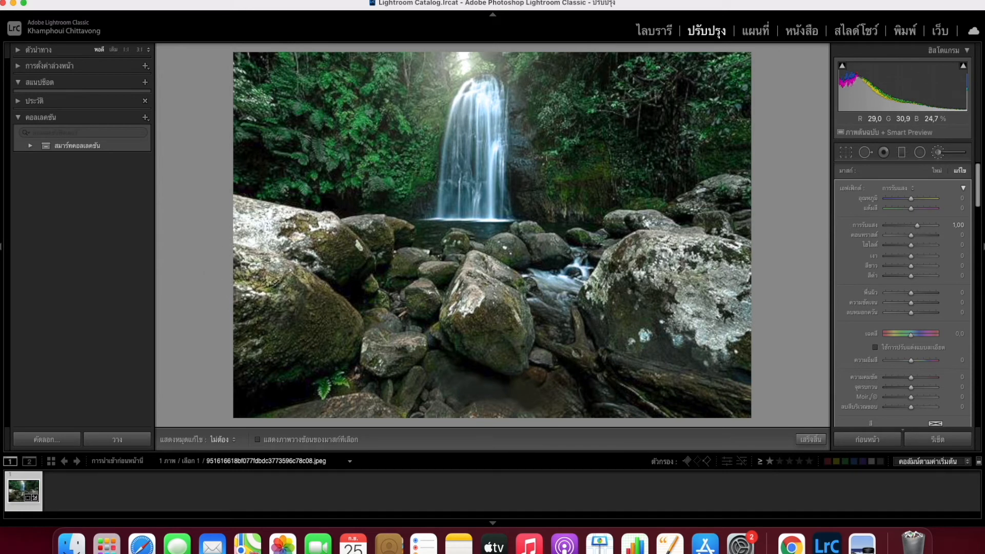
key("h")
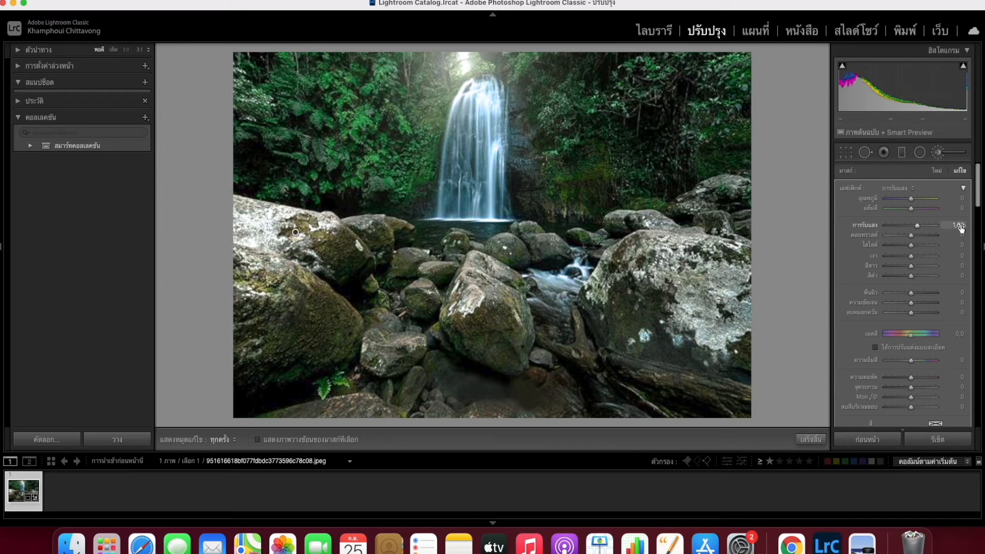
Step: Adjust the left-rock mask's exposure from 0,33 to 0,74, checking with edit pins hidden
left_click_drag(961, 229, 941, 229)
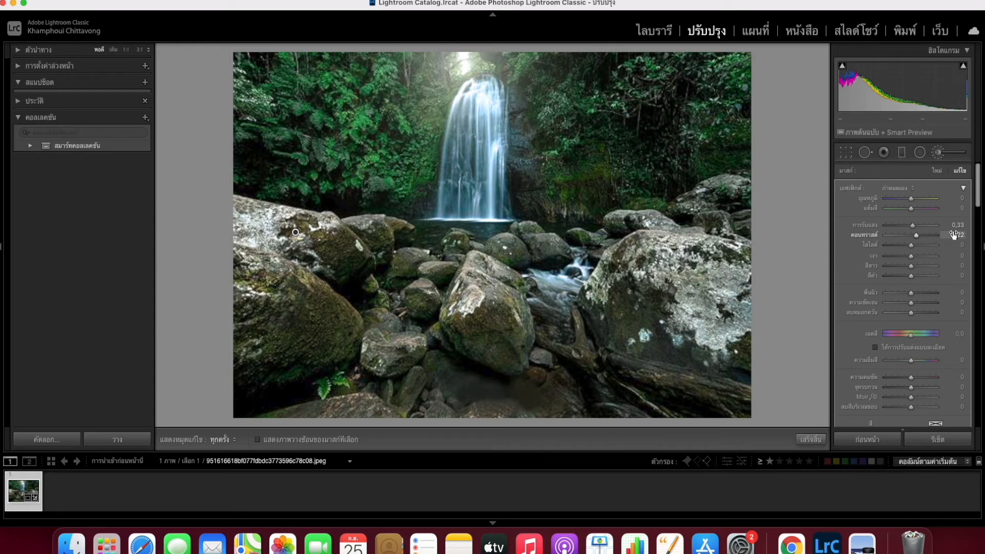
key("h")
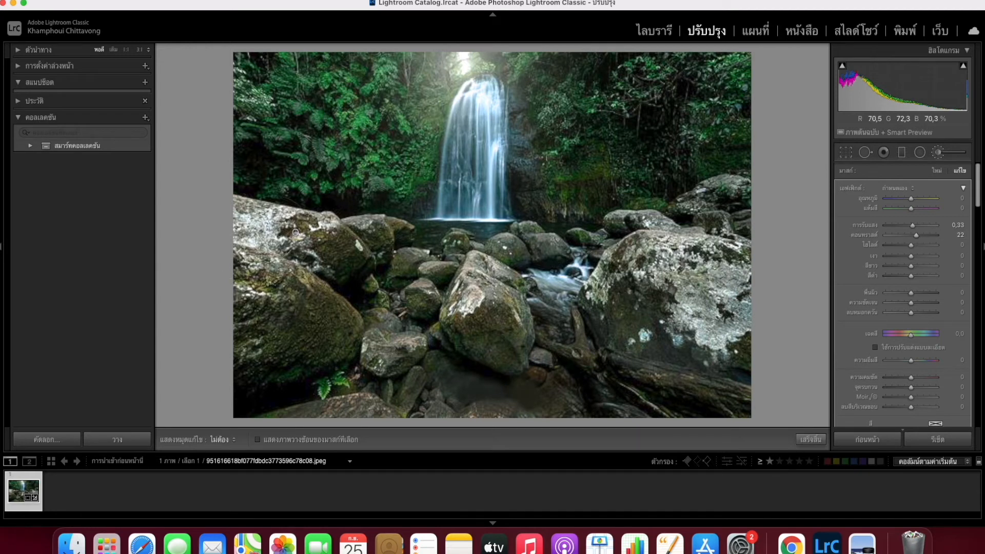
key("h")
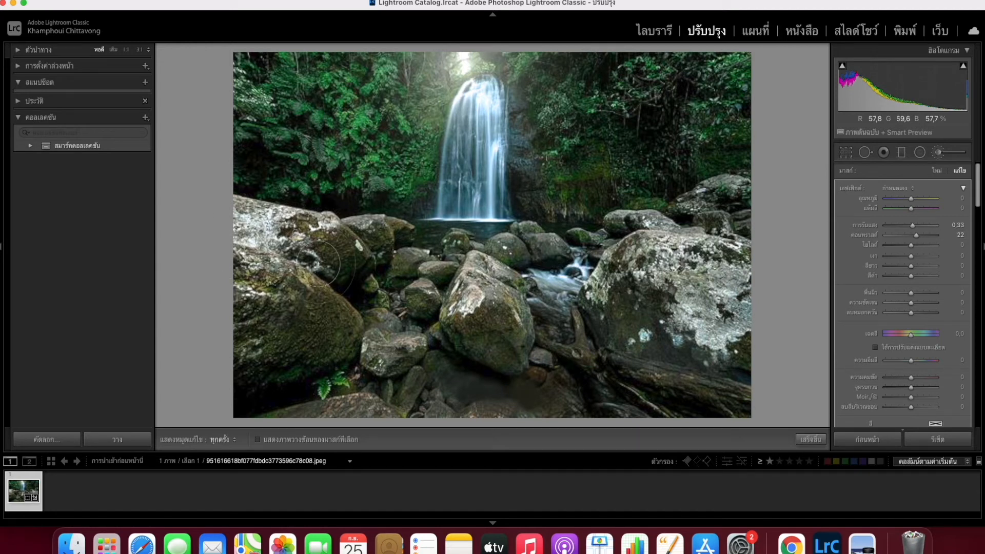
key("h")
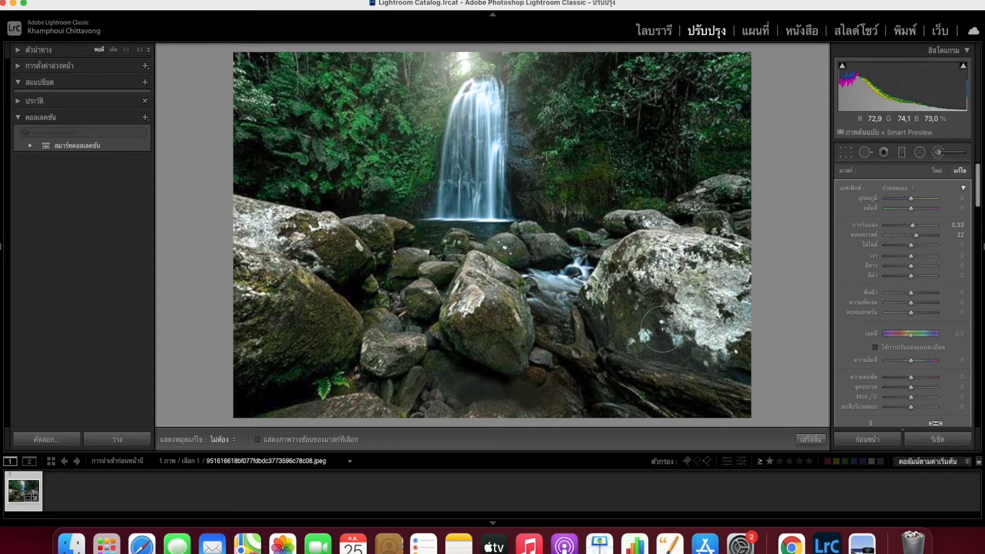
key("h")
key("h")
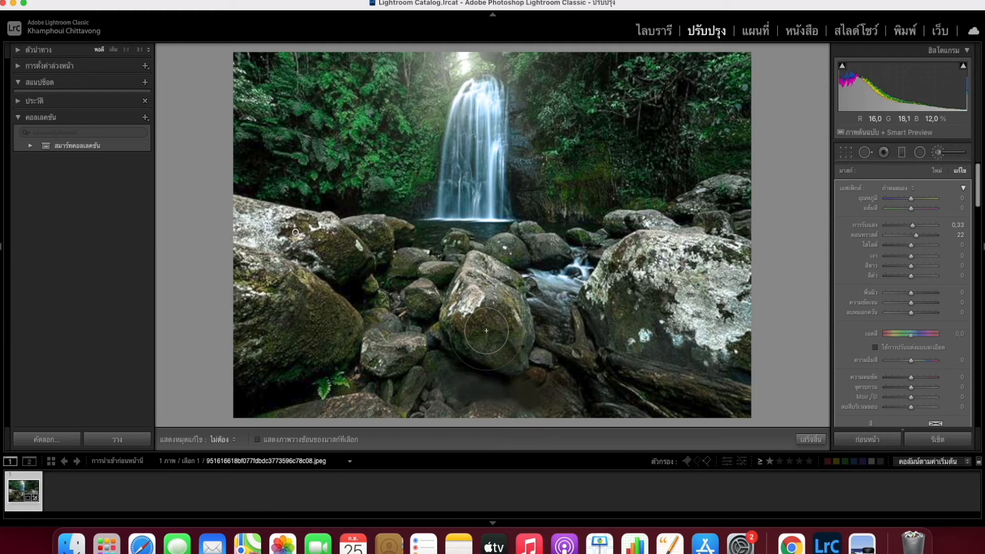
key("h")
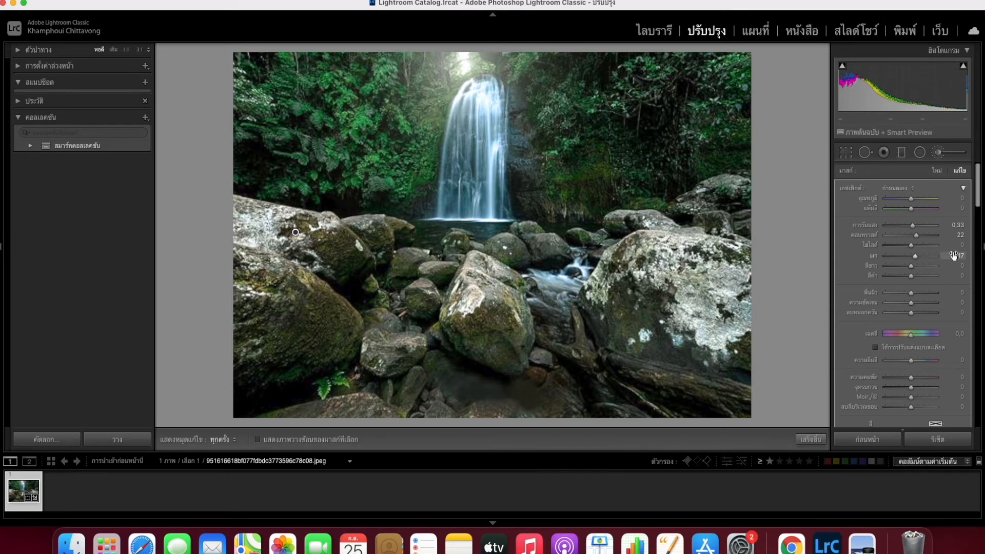
key("h")
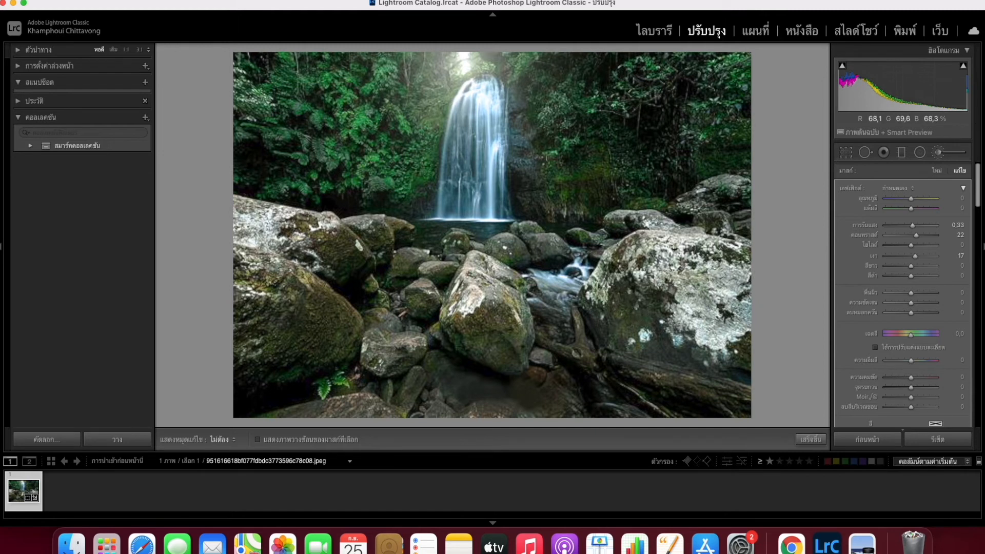
key("h")
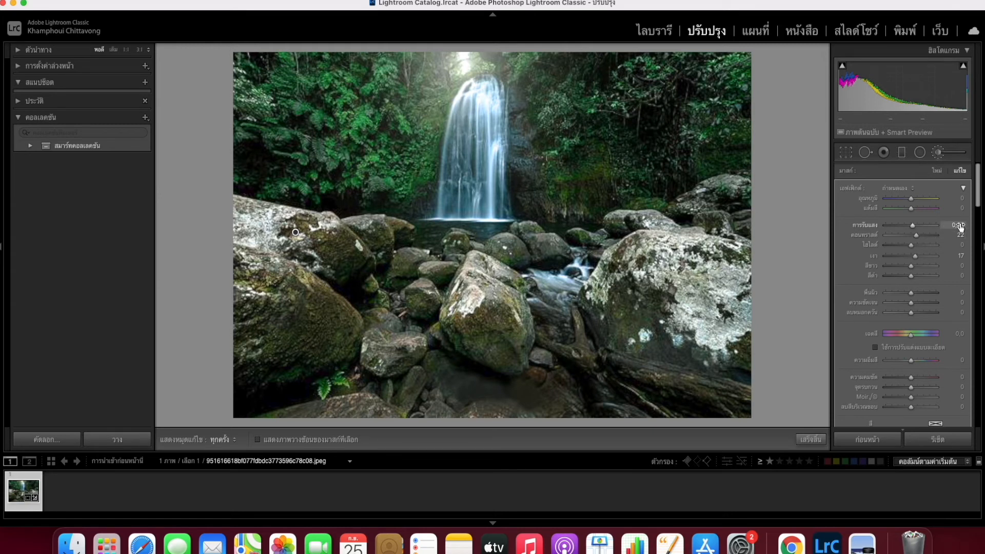
left_click_drag(960, 226, 965, 226)
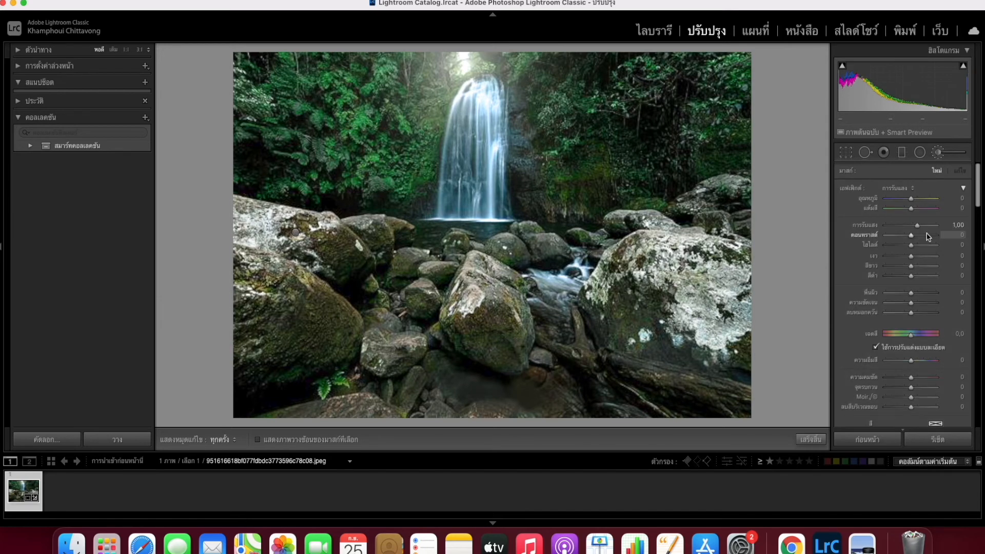
Step: Paint a new brush mask over the log, central rock and large left rocks
key("h")
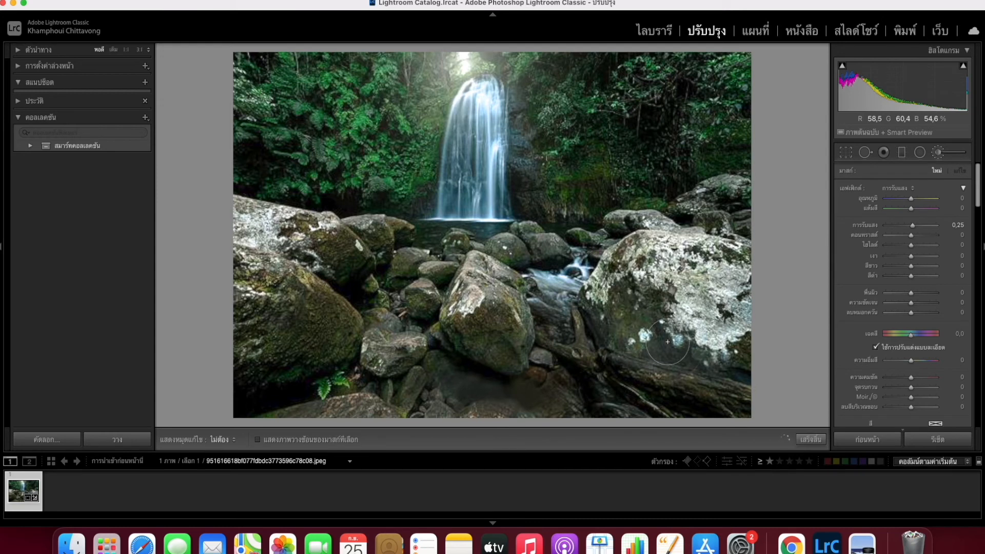
mouse_move(608, 359)
left_mouse_down()
mouse_move(708, 382)
mouse_move(644, 371)
mouse_move(591, 342)
left_mouse_up()
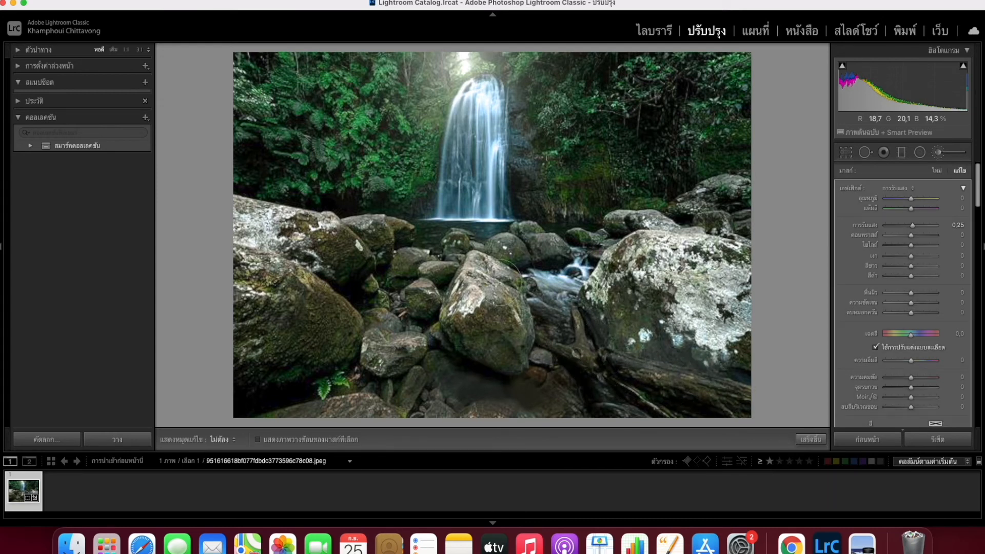
mouse_move(493, 325)
left_mouse_down()
mouse_move(473, 300)
mouse_move(484, 307)
mouse_move(390, 355)
mouse_move(402, 338)
left_mouse_up()
key("h")
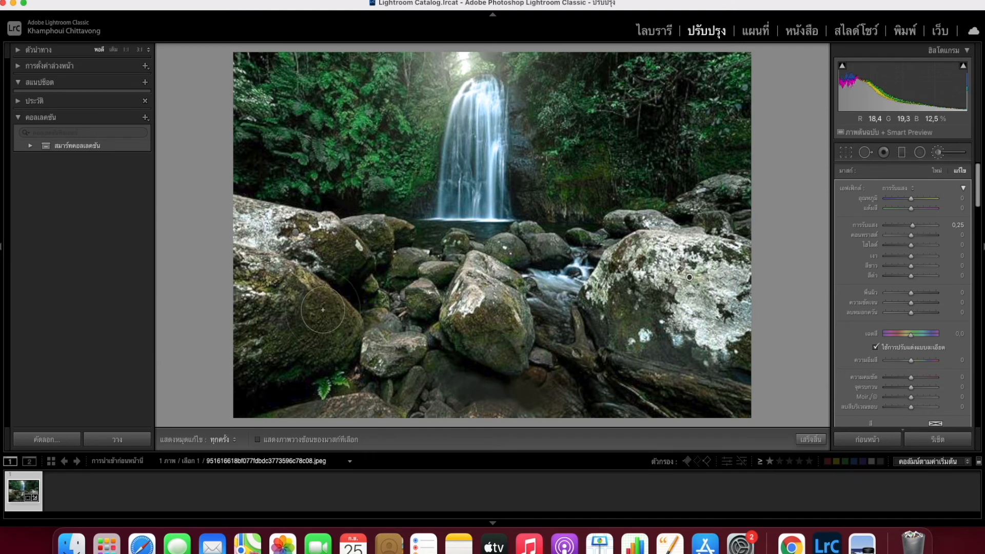
mouse_move(276, 340)
left_mouse_down()
mouse_move(313, 330)
mouse_move(317, 280)
mouse_move(240, 209)
mouse_move(269, 207)
mouse_move(324, 230)
left_mouse_up()
key("h")
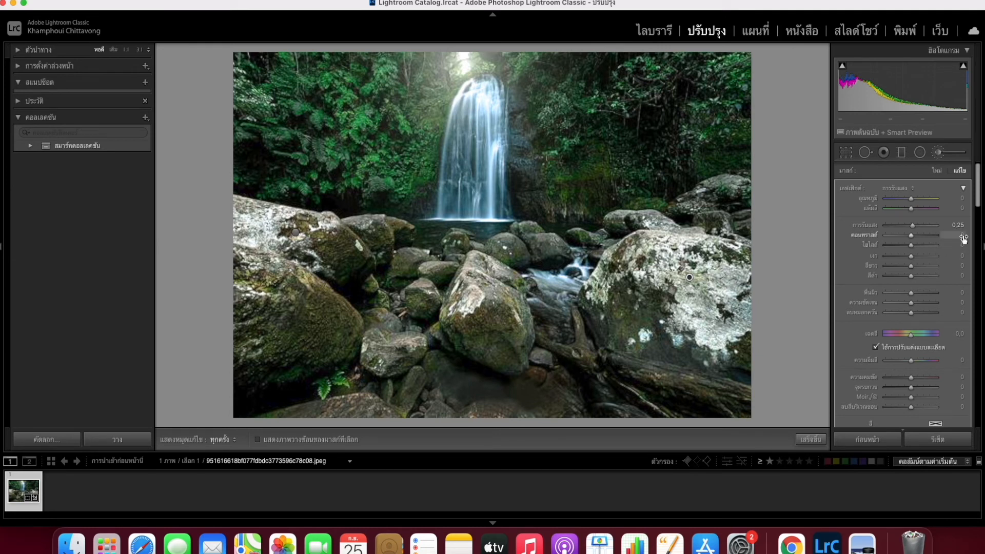
Step: Give the new mask contrast 49 with exposure 0,25, then finish brushing
left_click_drag(920, 235, 920, 235)
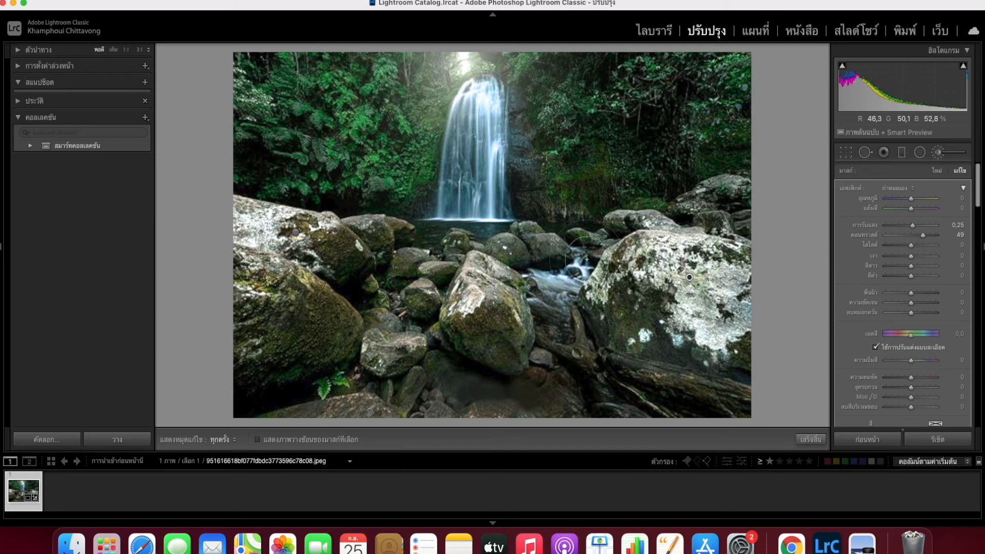
key("h")
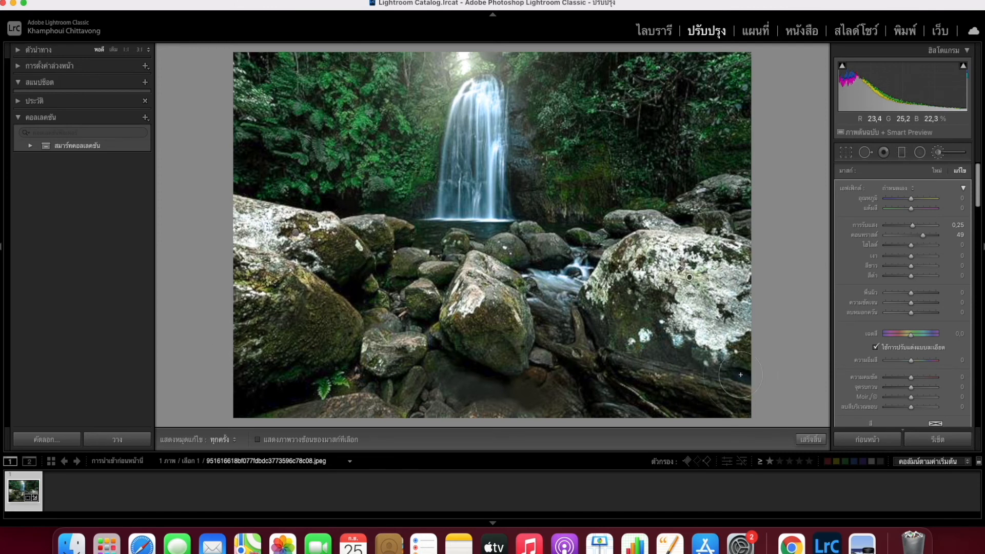
key("h")
key("h")
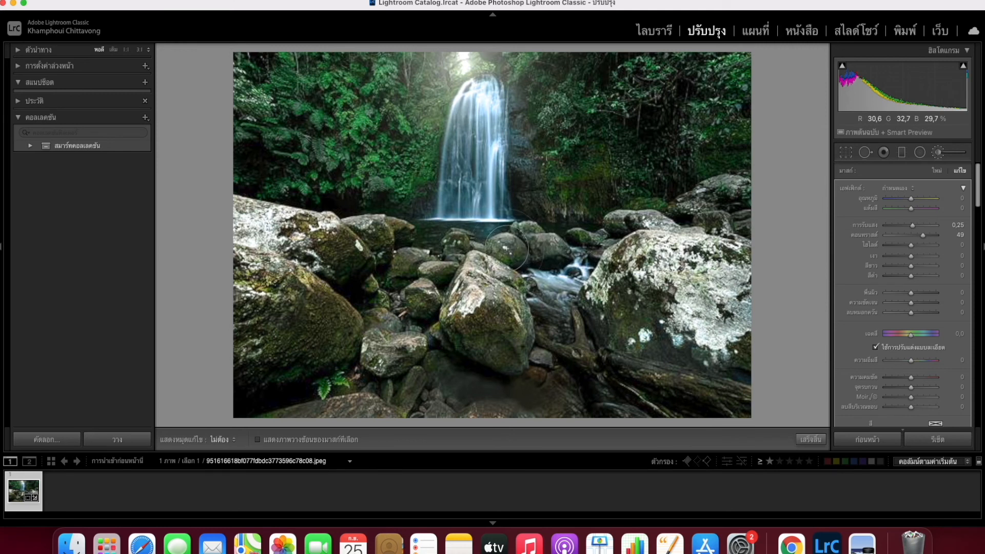
key("h")
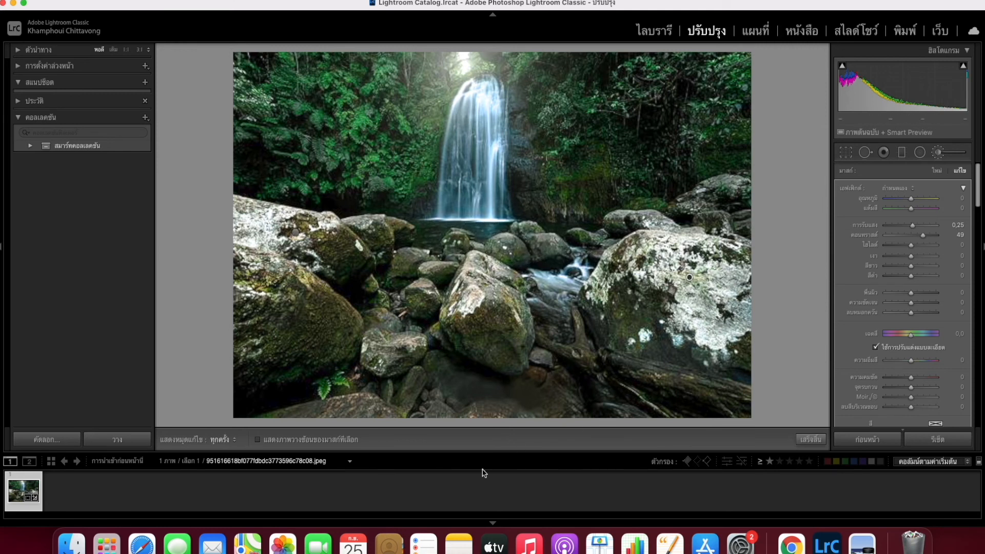
left_click(809, 440)
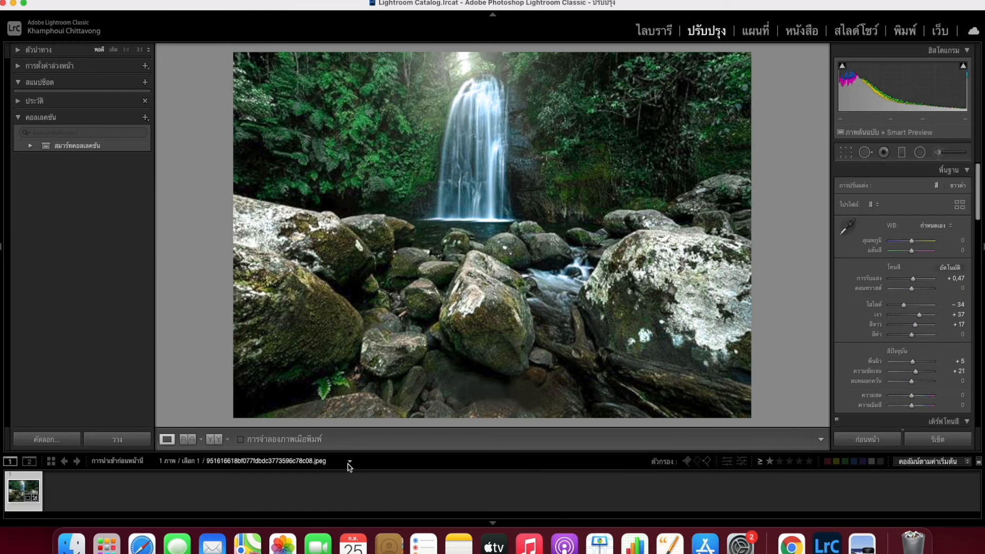